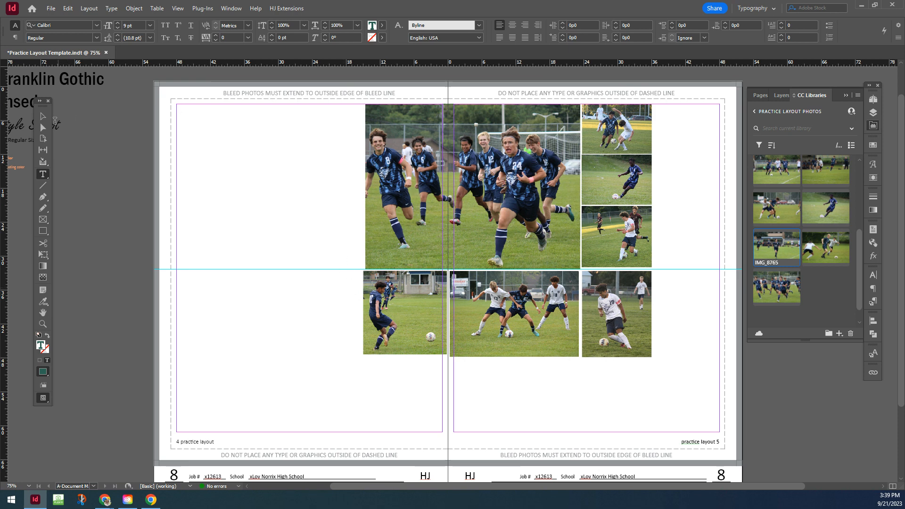
Switch to the Practice Layout Photos folder in Google Drive and open the Men's Soccer Story document.
{"action": "key", "text": "Escape"}
{"action": "left_click", "coordinate": [184, 98]}
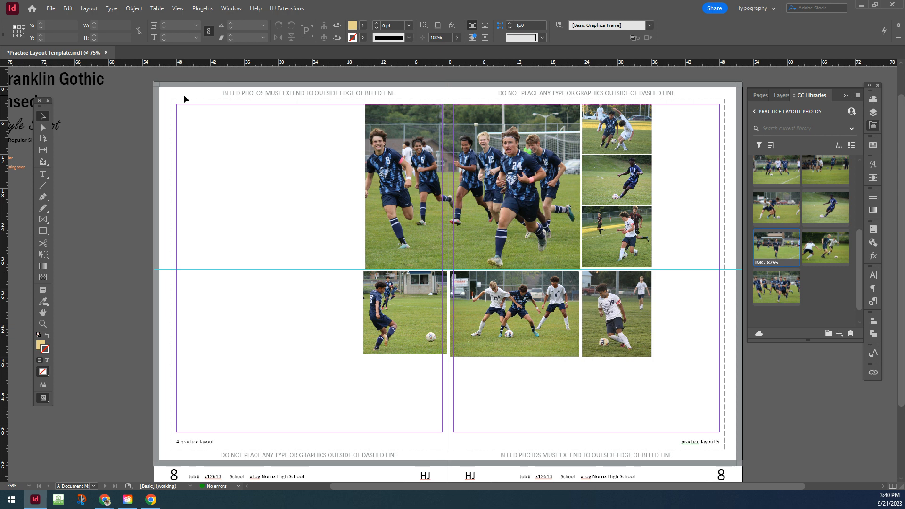
{"action": "left_click", "coordinate": [151, 500]}
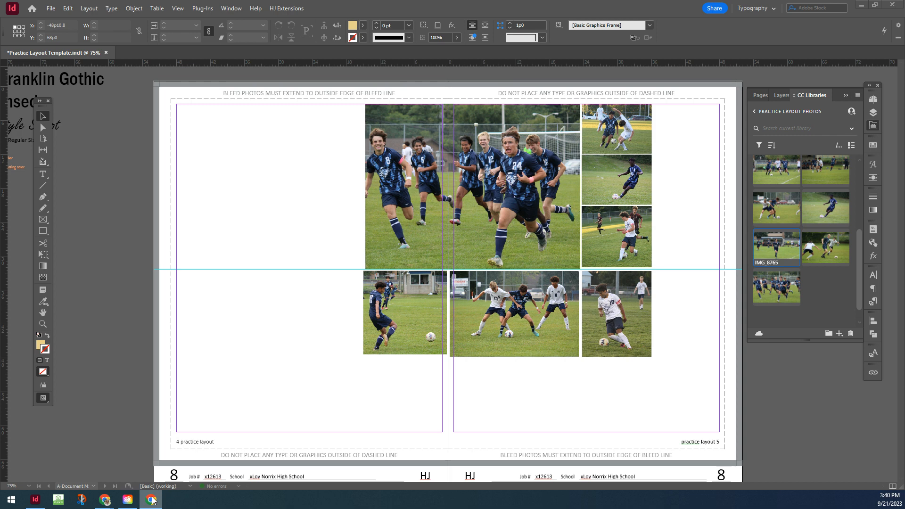
{"action": "mouse_move", "coordinate": [105, 503]}
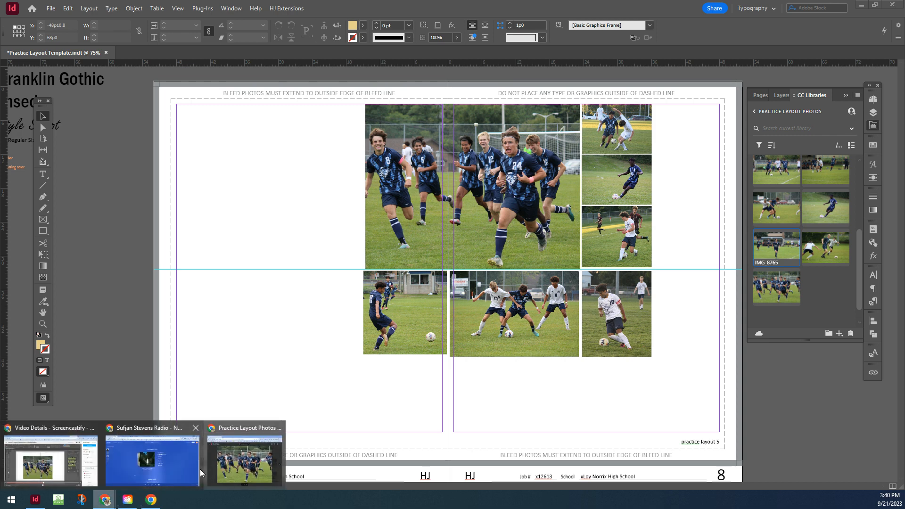
{"action": "left_click", "coordinate": [243, 466]}
{"action": "key", "text": "Escape"}
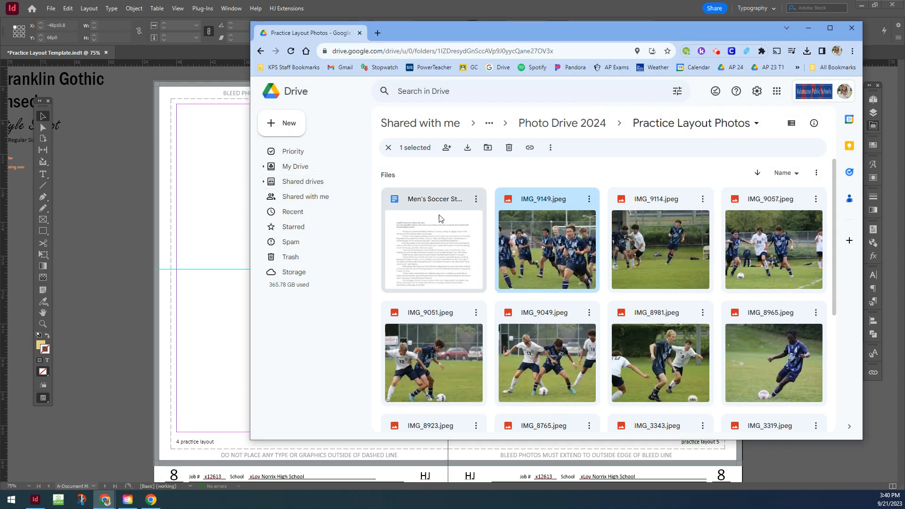
{"action": "double_click", "coordinate": [456, 235]}
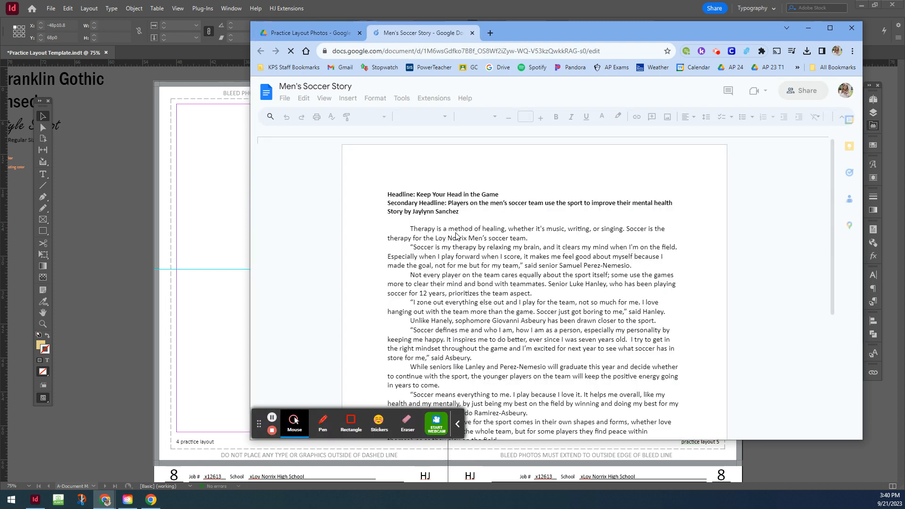
{"action": "scroll", "coordinate": [519, 212], "scroll_direction": "down", "scroll_amount": 2}
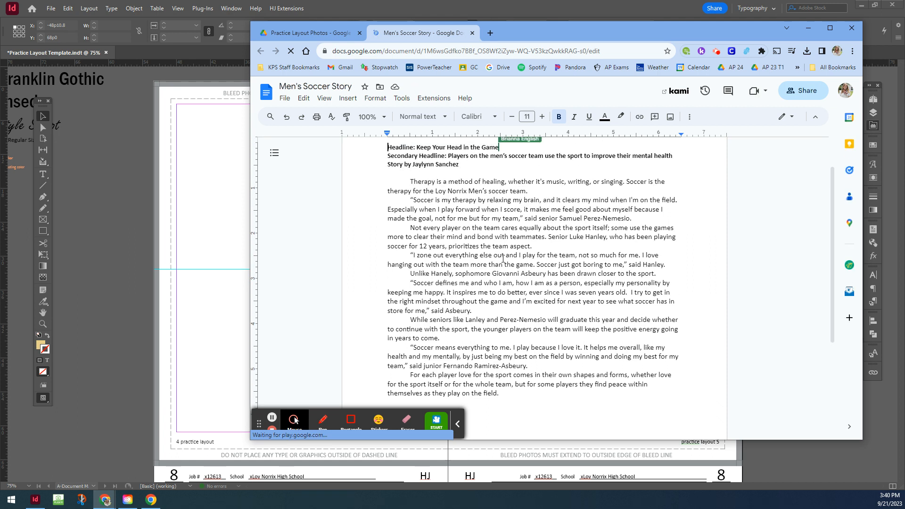
Back in InDesign, create a text frame at the upper-left margin of page 4 containing the headline "Keep Your Head in the Game".
{"action": "left_click", "coordinate": [179, 165]}
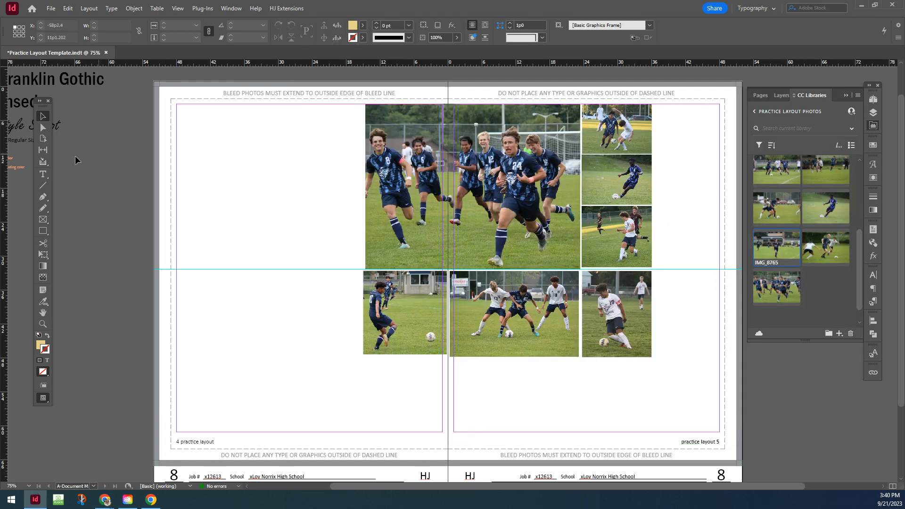
{"action": "left_click", "coordinate": [43, 175]}
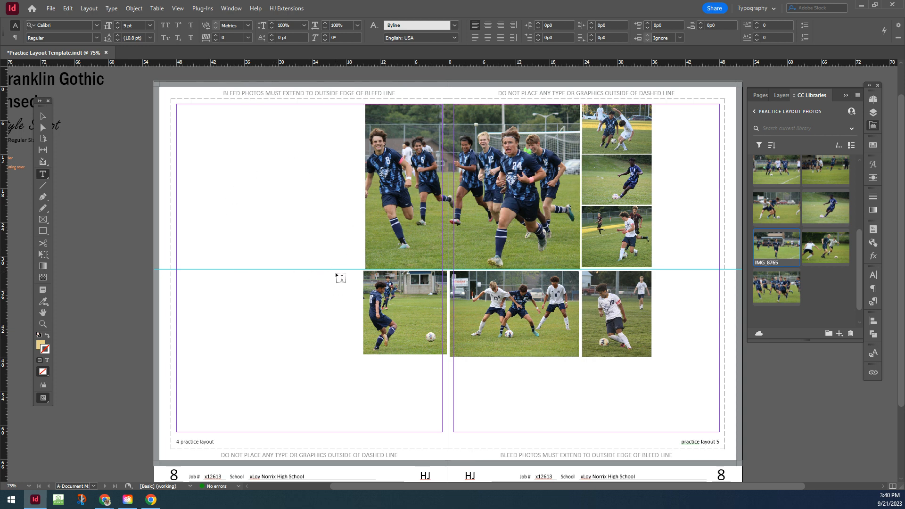
{"action": "left_click_drag", "start_coordinate": [179, 107], "coordinate": [357, 160]}
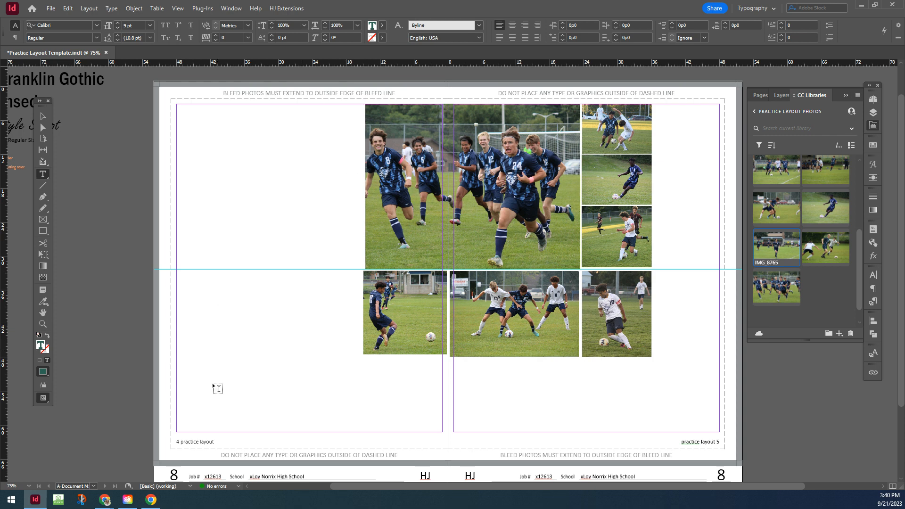
{"action": "mouse_move", "coordinate": [149, 504]}
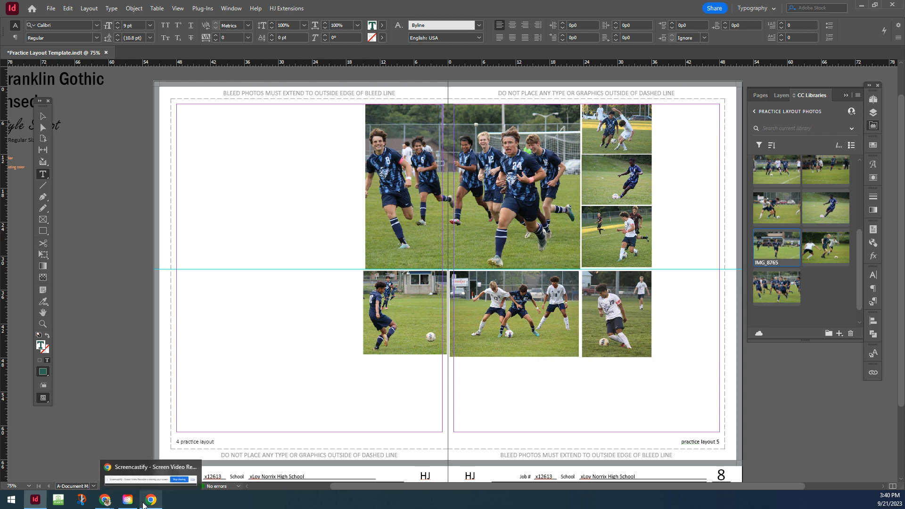
{"action": "mouse_move", "coordinate": [105, 500]}
{"action": "left_click", "coordinate": [245, 455]}
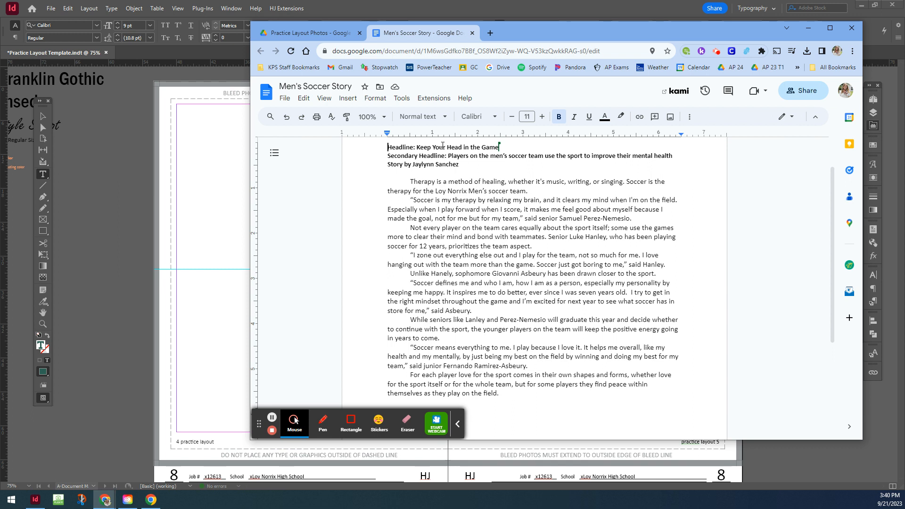
{"action": "left_click", "coordinate": [219, 124]}
{"action": "type", "text": "Keep"}
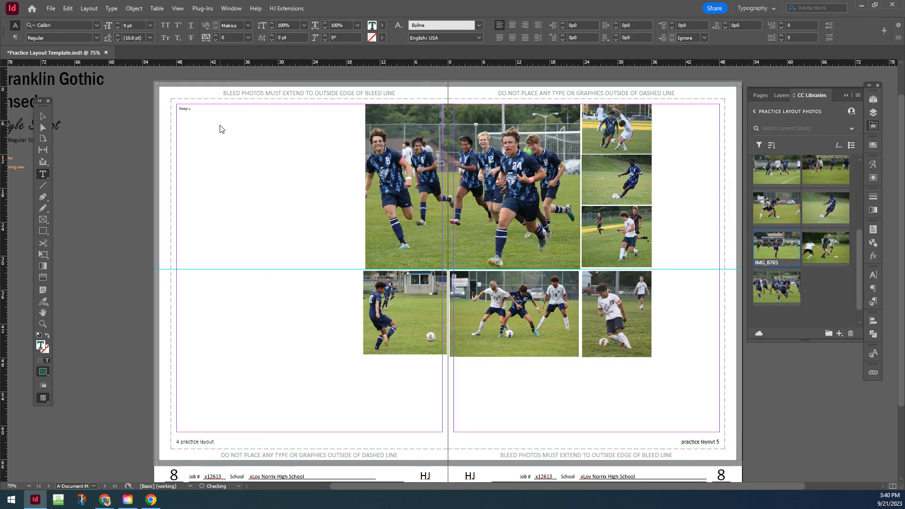
{"action": "type", "text": " Your Head"}
Apply the "Headline: Franklin Gothic" character style to the whole headline and deselect its frame.
{"action": "key", "text": "ctrl+a"}
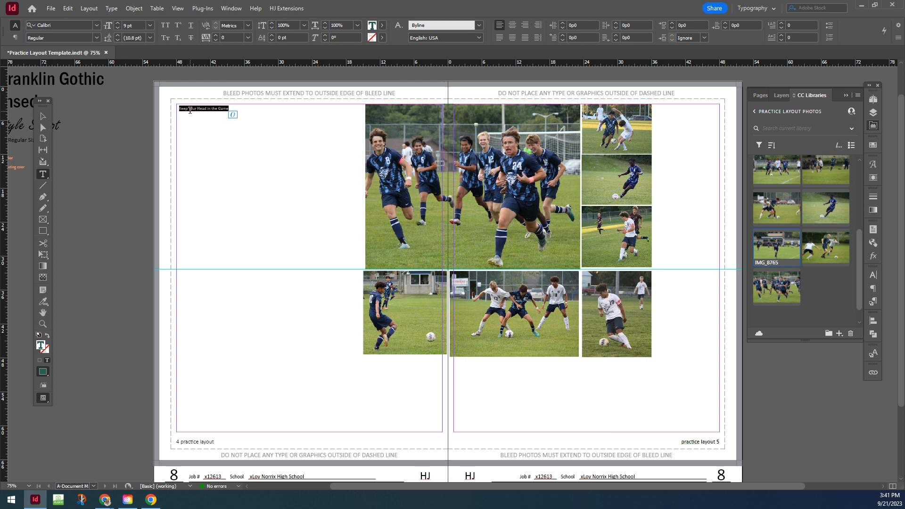
{"action": "left_click", "coordinate": [873, 354]}
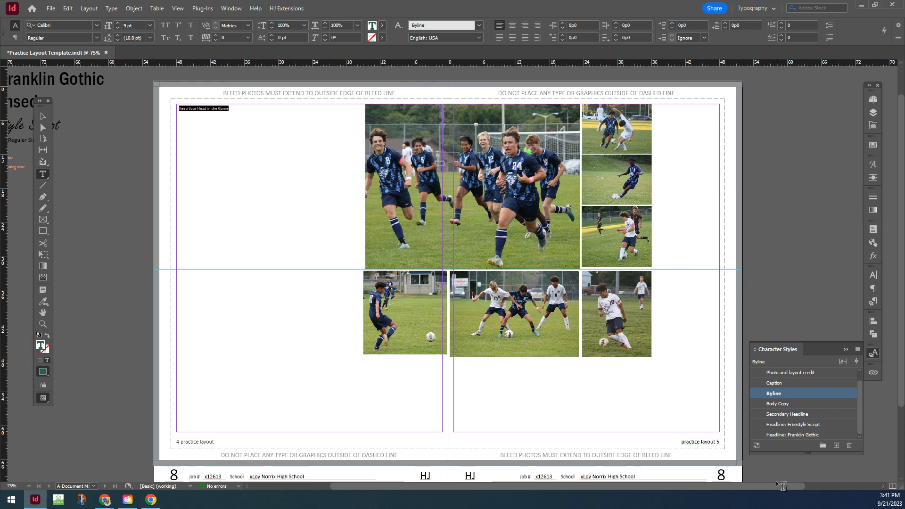
{"action": "left_click_drag", "start_coordinate": [775, 487], "coordinate": [684, 488]}
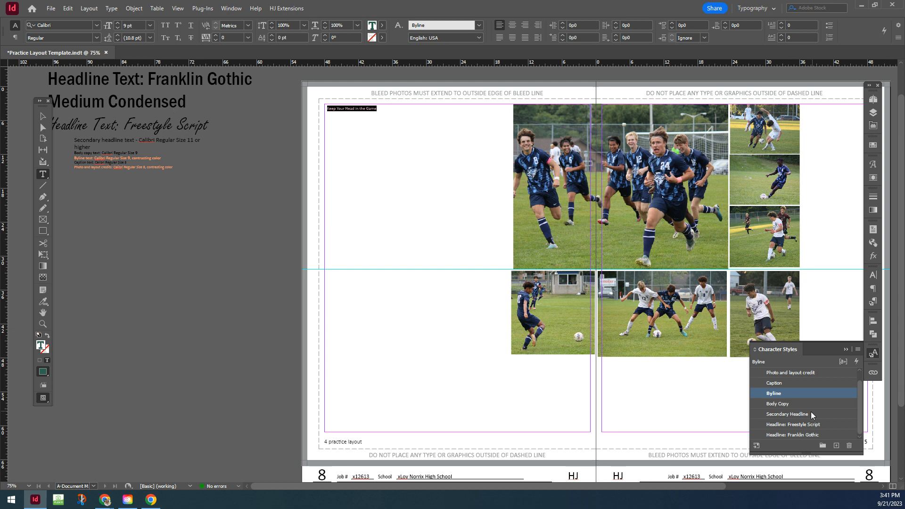
{"action": "left_click", "coordinate": [817, 435]}
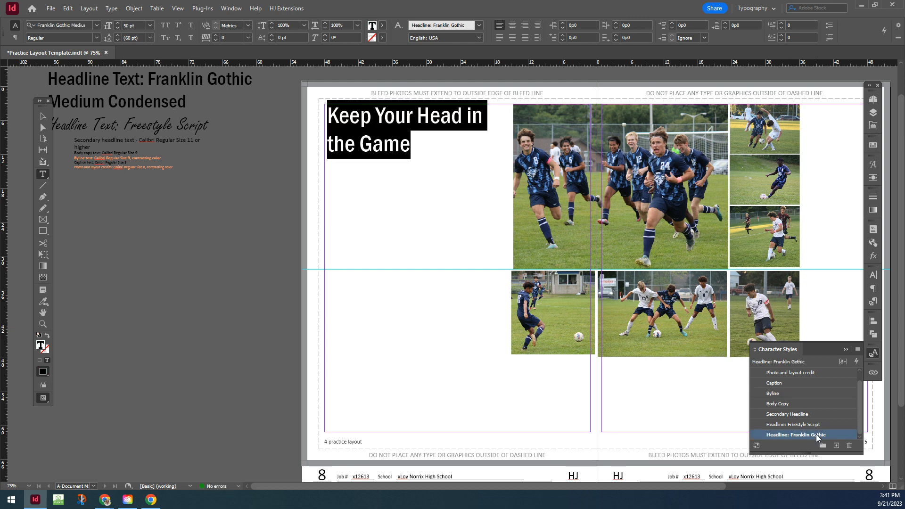
{"action": "left_click", "coordinate": [43, 116]}
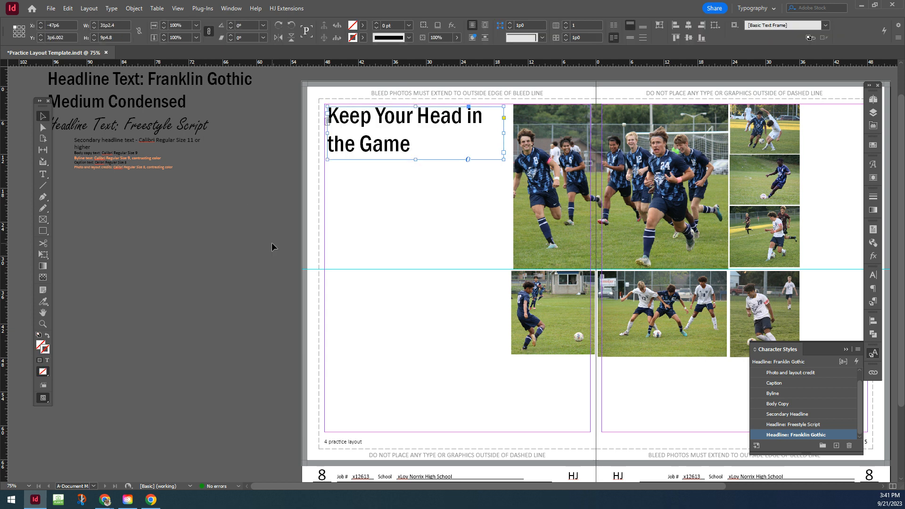
{"action": "left_click", "coordinate": [273, 241]}
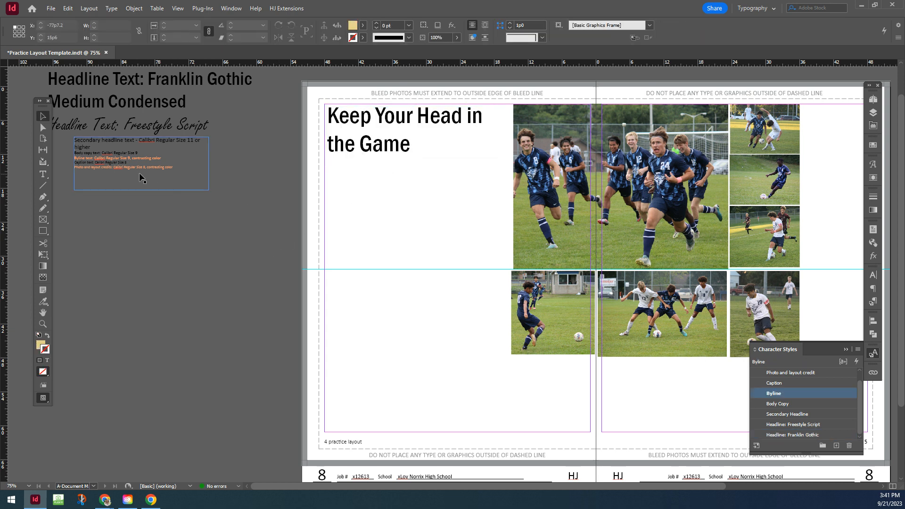
Draw a tall text frame below the headline and copy all the body paragraphs from the Men's Soccer Story in Google Docs.
{"action": "left_click", "coordinate": [43, 174]}
{"action": "left_click_drag", "start_coordinate": [327, 159], "coordinate": [516, 414]}
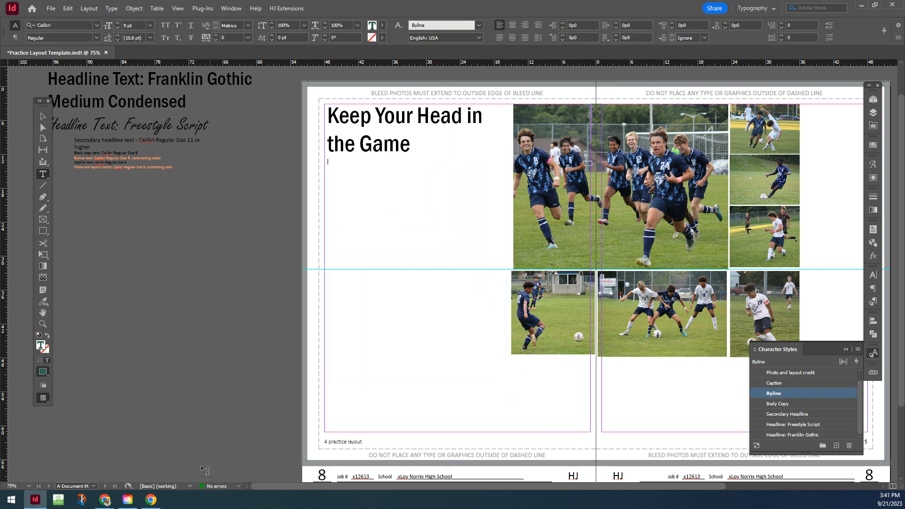
{"action": "mouse_move", "coordinate": [153, 504]}
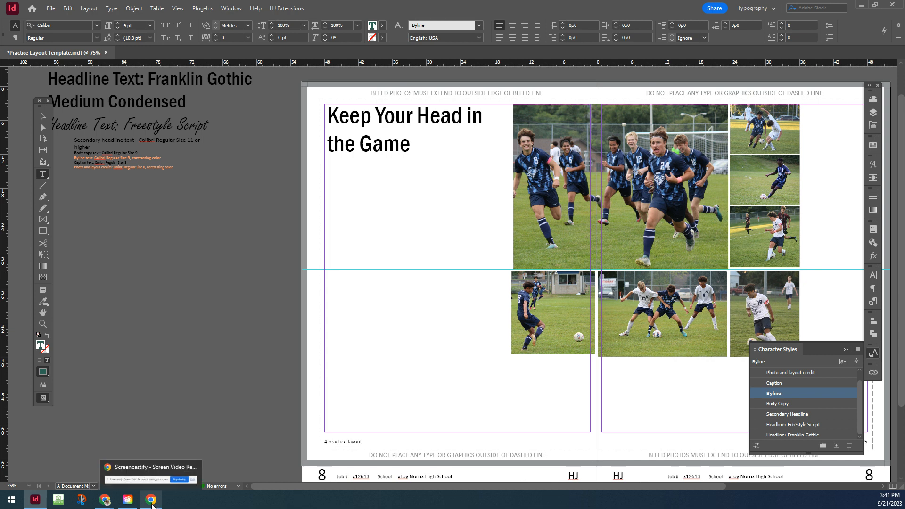
{"action": "mouse_move", "coordinate": [105, 501]}
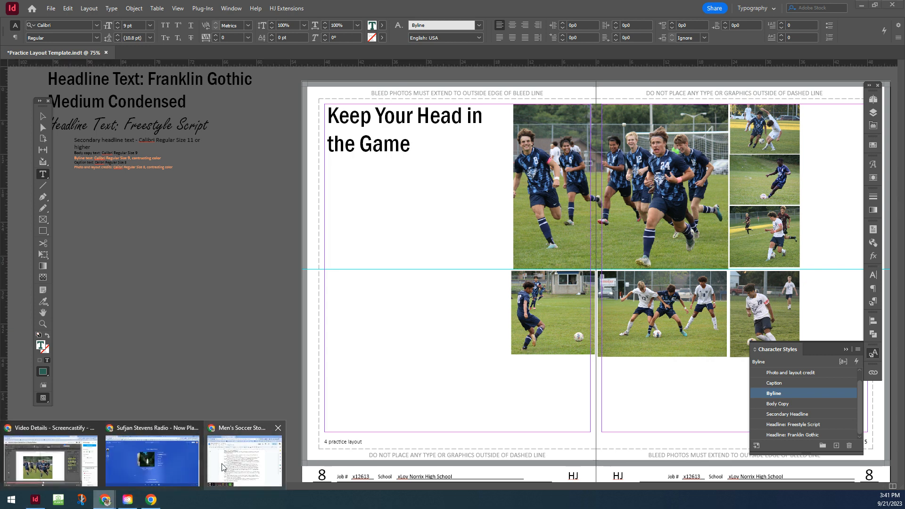
{"action": "left_click", "coordinate": [223, 466]}
{"action": "left_click", "coordinate": [410, 181]}
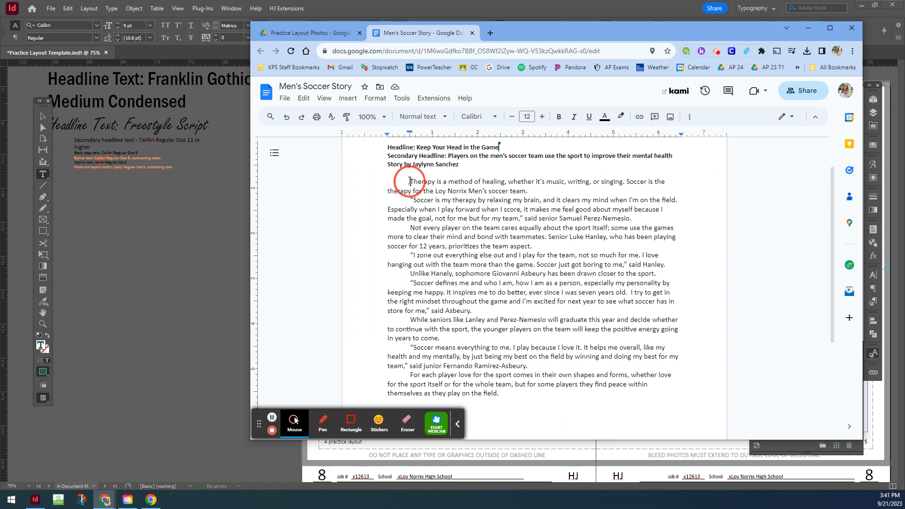
{"action": "left_click_drag", "start_coordinate": [410, 181], "coordinate": [522, 399]}
{"action": "key", "text": "ctrl+c"}
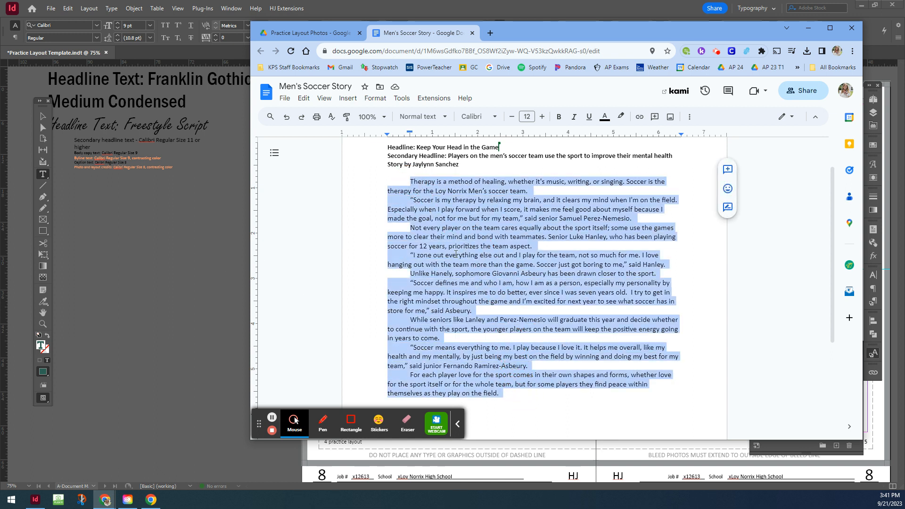
Paste the story into the InDesign frame below the headline and give all its text the Body Copy character style.
{"action": "left_click", "coordinate": [227, 243]}
{"action": "left_click", "coordinate": [355, 181]}
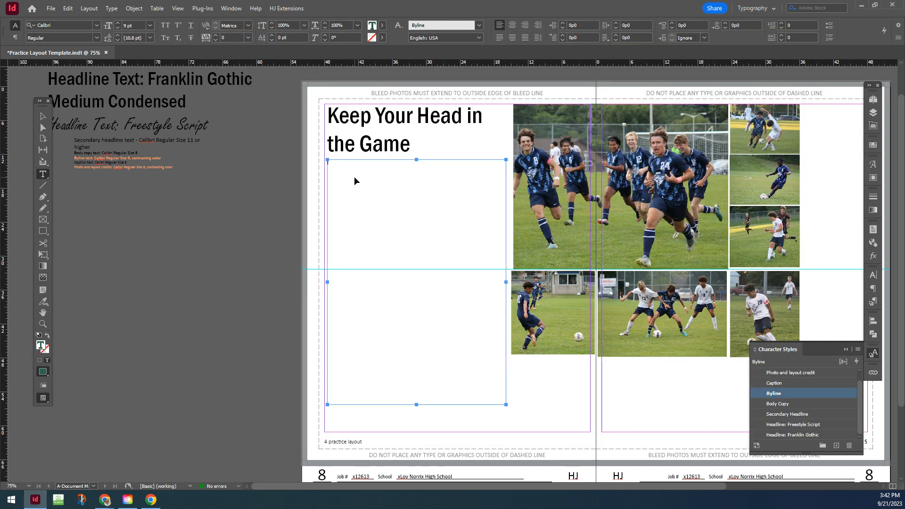
{"action": "key", "text": "ctrl+v"}
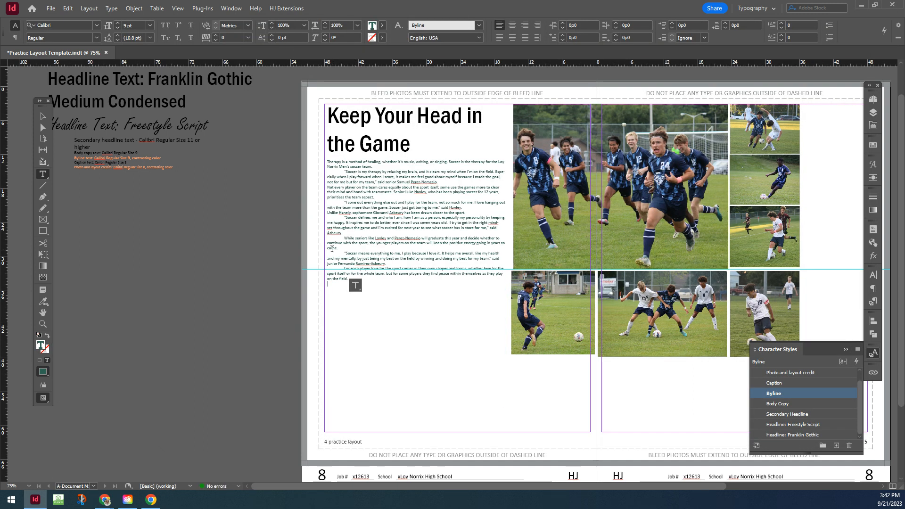
{"action": "left_click_drag", "start_coordinate": [401, 281], "coordinate": [292, 160]}
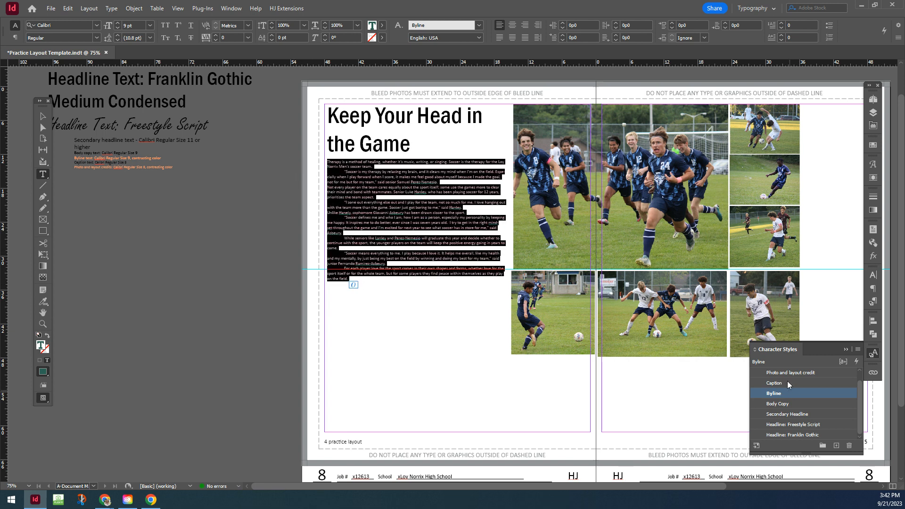
{"action": "left_click", "coordinate": [795, 404]}
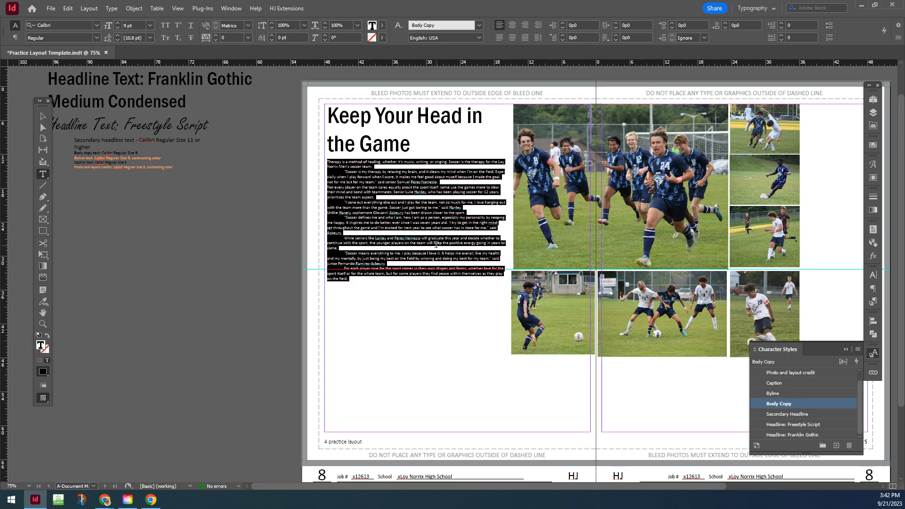
Indent the story's first paragraph, which starts with "Therapy is a method of healing", with a tab.
{"action": "left_click", "coordinate": [390, 188]}
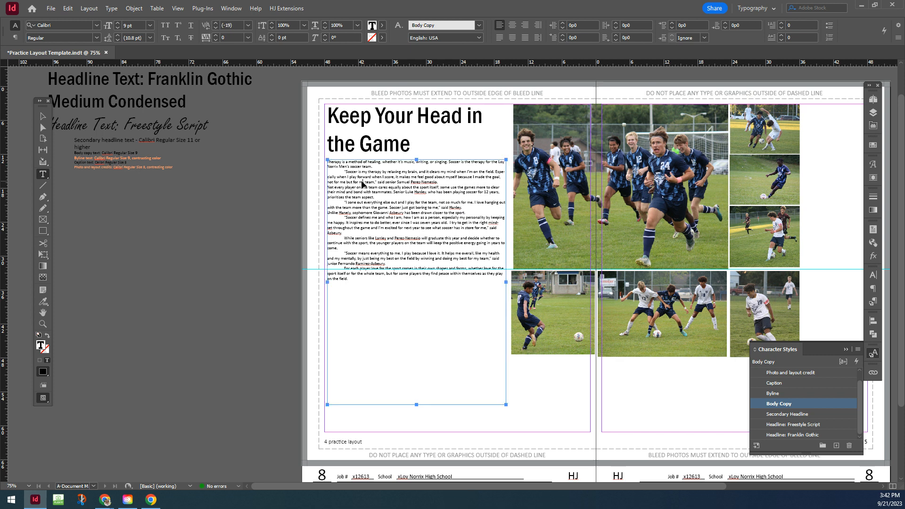
{"action": "key", "text": "ctrl+equal"}
{"action": "key", "text": "ctrl+equal"}
{"action": "key", "text": "ctrl+equal"}
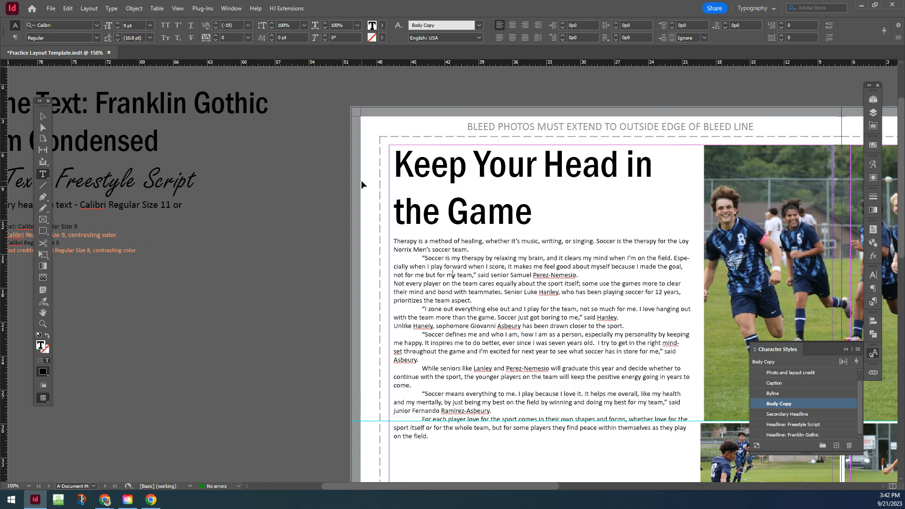
{"action": "scroll", "coordinate": [461, 262], "scroll_direction": "down", "scroll_amount": 3}
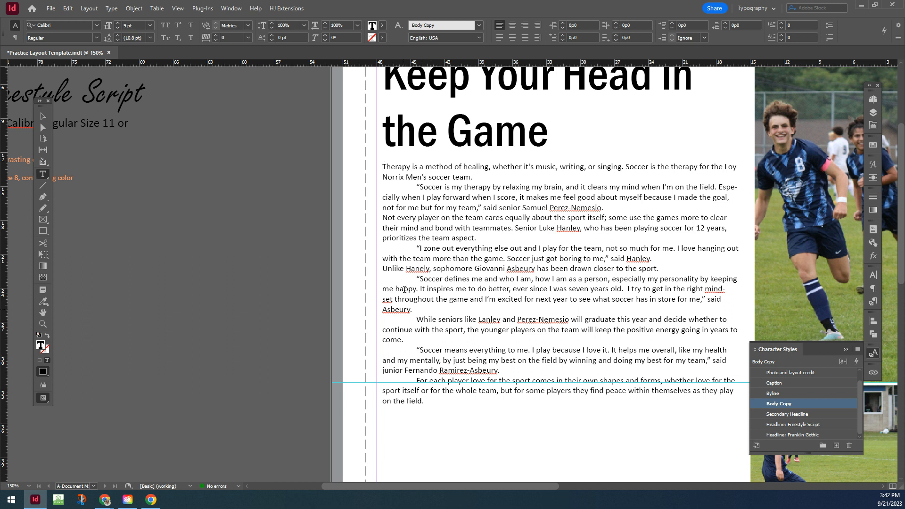
{"action": "key", "text": "Tab"}
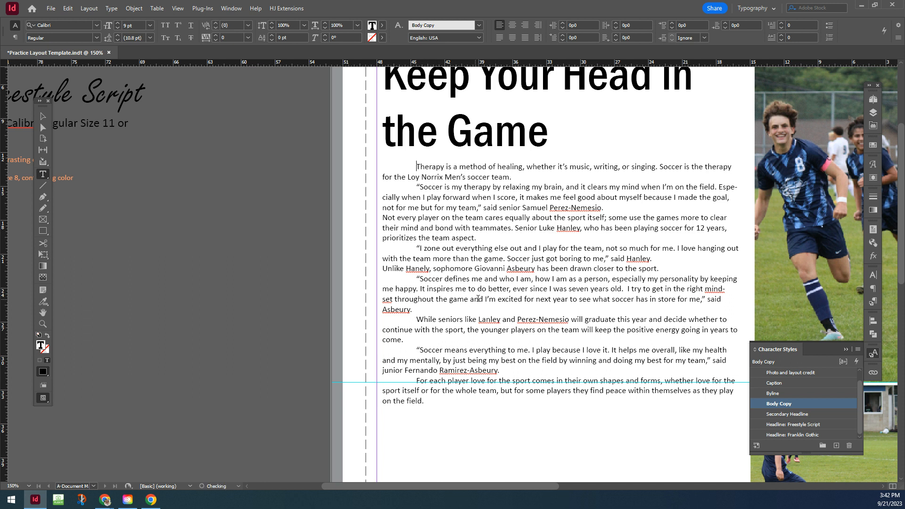
Align the story frame with the page's left margin and widen it to 32p3.
{"action": "left_click_drag", "start_coordinate": [441, 488], "coordinate": [475, 491]}
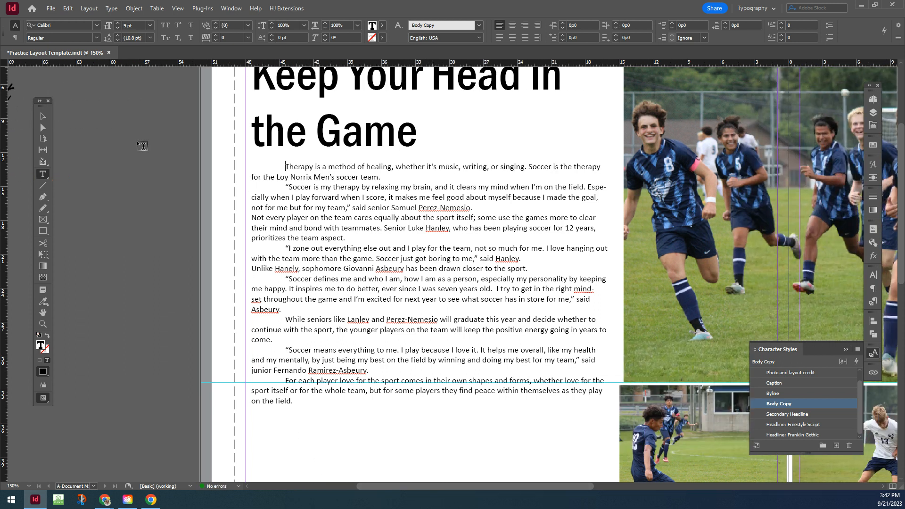
{"action": "left_click", "coordinate": [46, 117]}
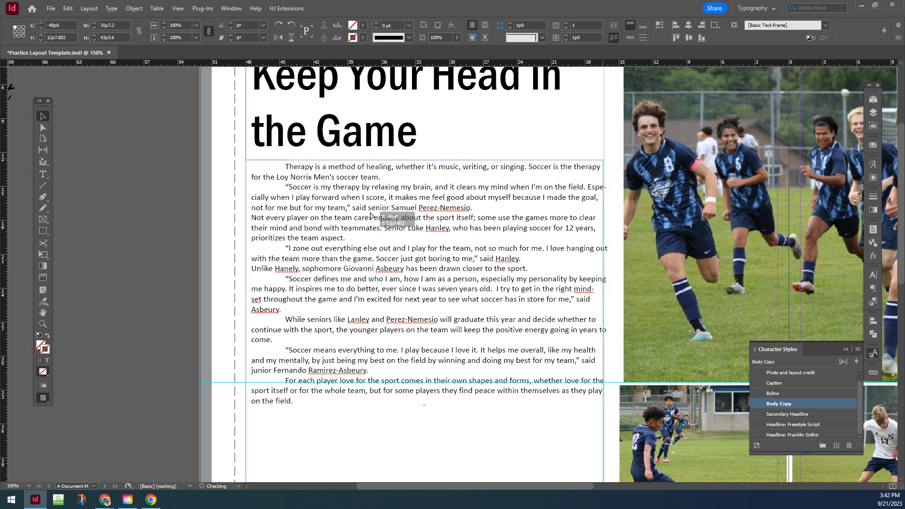
{"action": "left_click_drag", "start_coordinate": [374, 216], "coordinate": [368, 214]}
{"action": "mouse_move", "coordinate": [604, 404]}
{"action": "left_mouse_down"}
{"action": "mouse_move", "coordinate": [614, 395]}
{"action": "mouse_move", "coordinate": [611, 405]}
{"action": "left_mouse_up"}
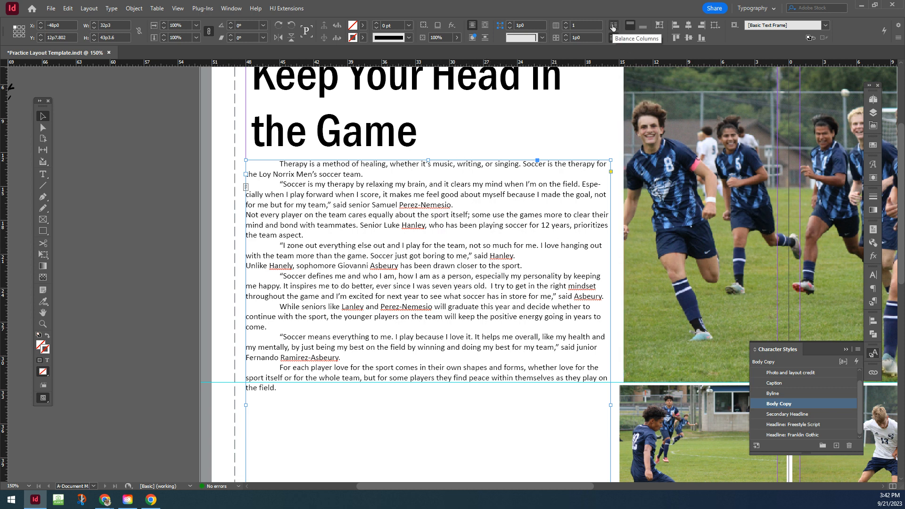
Set the story text frame to 2 columns.
{"action": "left_click", "coordinate": [565, 22]}
{"action": "scroll", "coordinate": [486, 219], "scroll_direction": "down", "scroll_amount": 3}
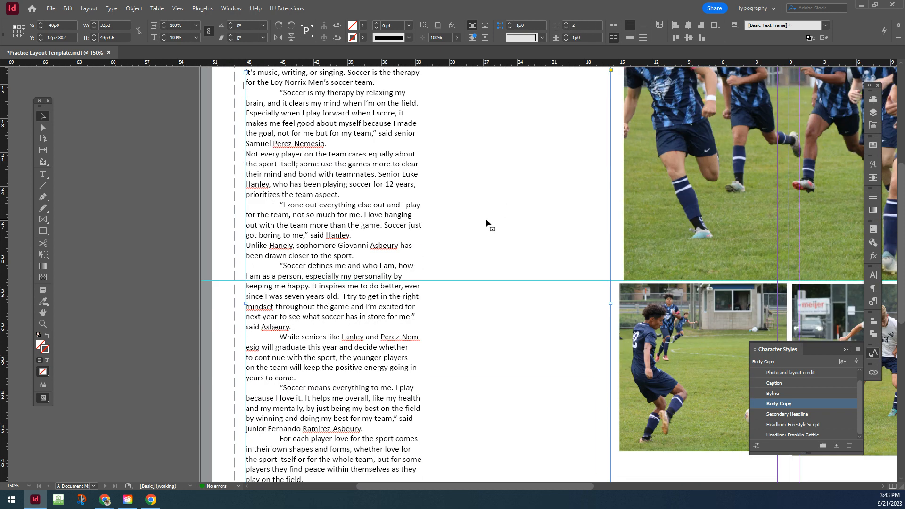
Shorten the two-column story frame to end just above the horizontal guide, about 19p3 high, so the text fills both columns.
{"action": "key", "text": "ctrl+minus"}
{"action": "key", "text": "ctrl+minus"}
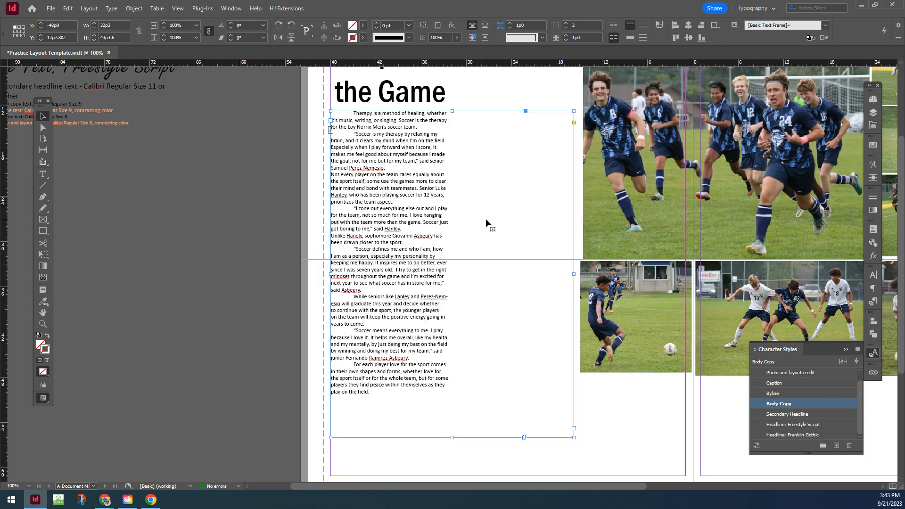
{"action": "left_click_drag", "start_coordinate": [454, 438], "coordinate": [453, 253]}
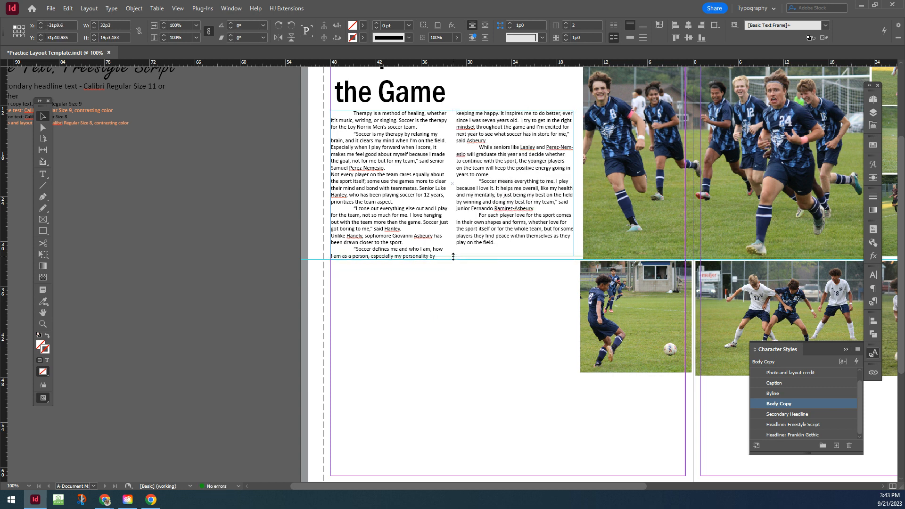
{"action": "left_click", "coordinate": [457, 276]}
{"action": "scroll", "coordinate": [457, 276], "scroll_direction": "up", "scroll_amount": 3}
{"action": "left_click", "coordinate": [477, 291]}
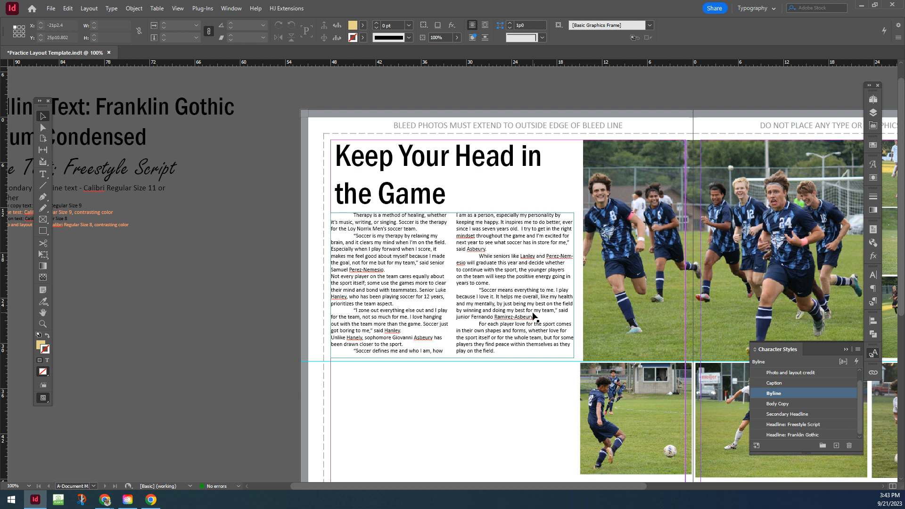
{"action": "left_click", "coordinate": [514, 418]}
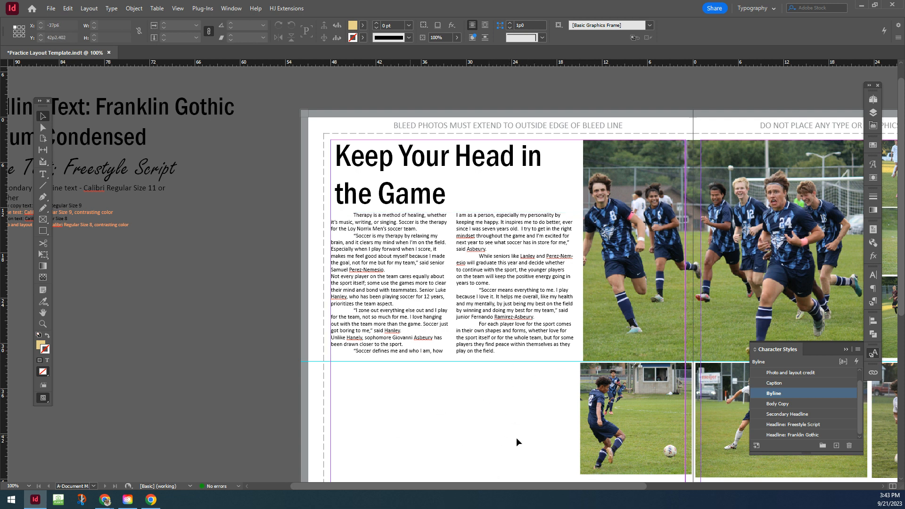
{"action": "scroll", "coordinate": [516, 438], "scroll_direction": "down", "scroll_amount": 4}
{"action": "scroll", "coordinate": [523, 426], "scroll_direction": "up", "scroll_amount": 4}
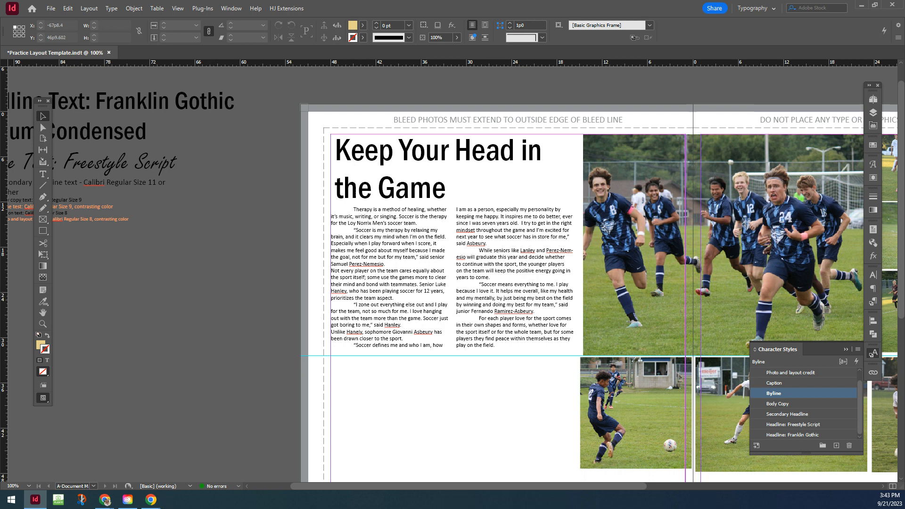
Switch to the Men's Soccer Story document in Google Docs and copy the secondary headline and byline text.
{"action": "mouse_move", "coordinate": [105, 500]}
{"action": "left_click", "coordinate": [233, 450]}
{"action": "left_click", "coordinate": [490, 232]}
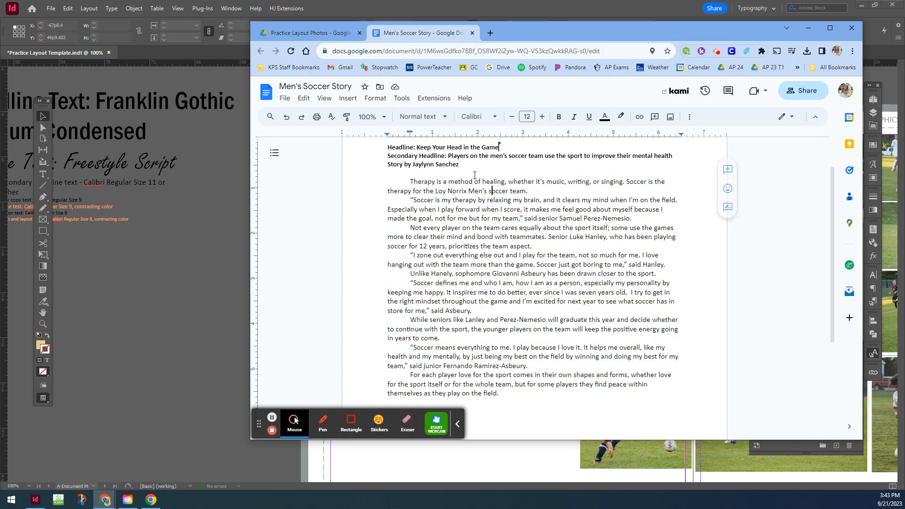
{"action": "left_click_drag", "start_coordinate": [449, 156], "coordinate": [676, 168]}
{"action": "key", "text": "ctrl+c"}
Switch back to InDesign and paste the copied text into a new pasteboard text frame, about 11p2 wide and 11p8 high.
{"action": "left_click", "coordinate": [243, 246]}
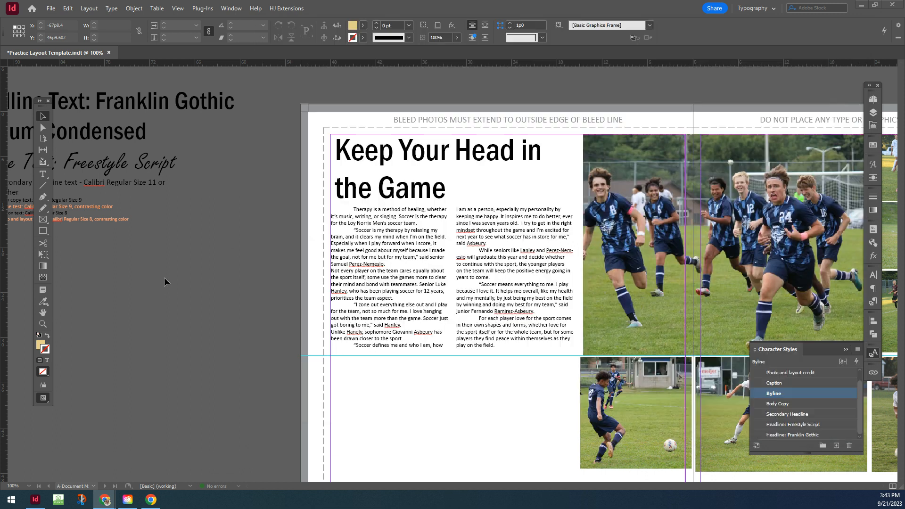
{"action": "key", "text": "t"}
{"action": "left_click_drag", "start_coordinate": [228, 216], "coordinate": [310, 301]}
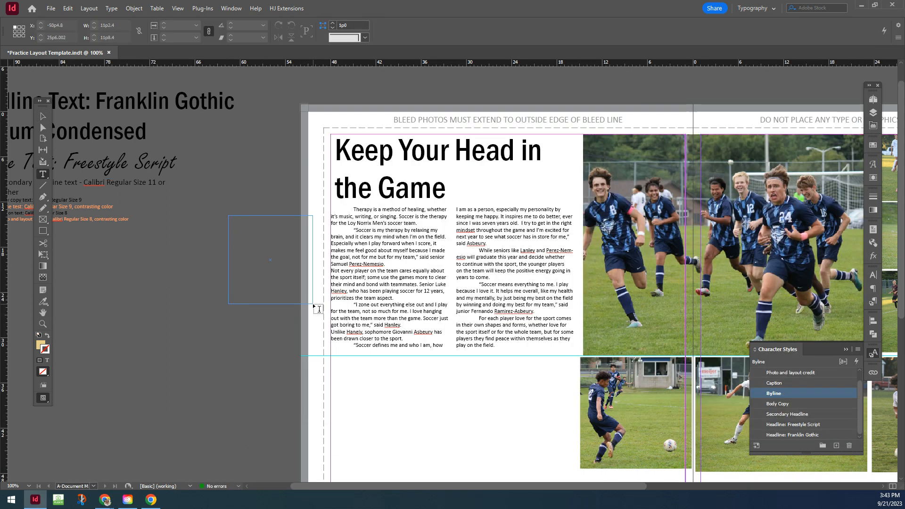
{"action": "key", "text": "ctrl+v"}
Separate the secondary headline into its own text frame, about 11p2 by 7p0, and give it the Secondary Headline character style.
{"action": "left_click_drag", "start_coordinate": [276, 231], "coordinate": [241, 157]}
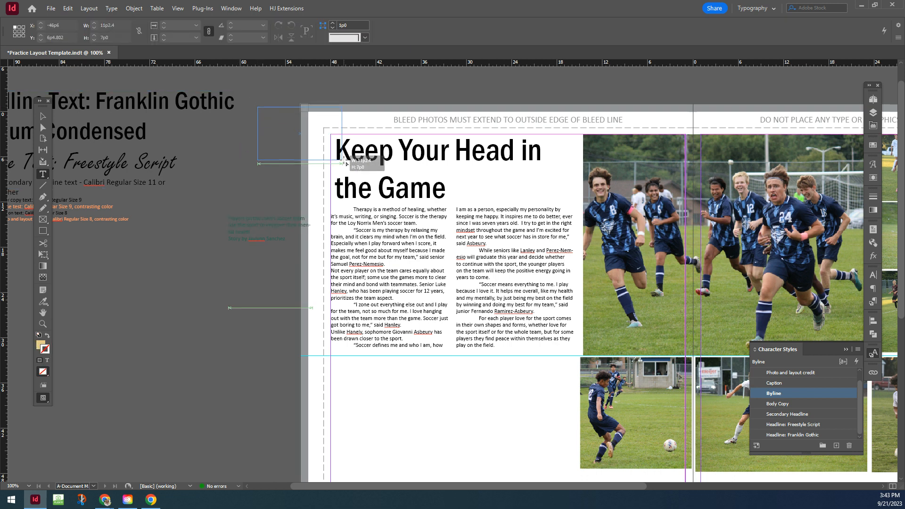
{"action": "key", "text": "BackSpace"}
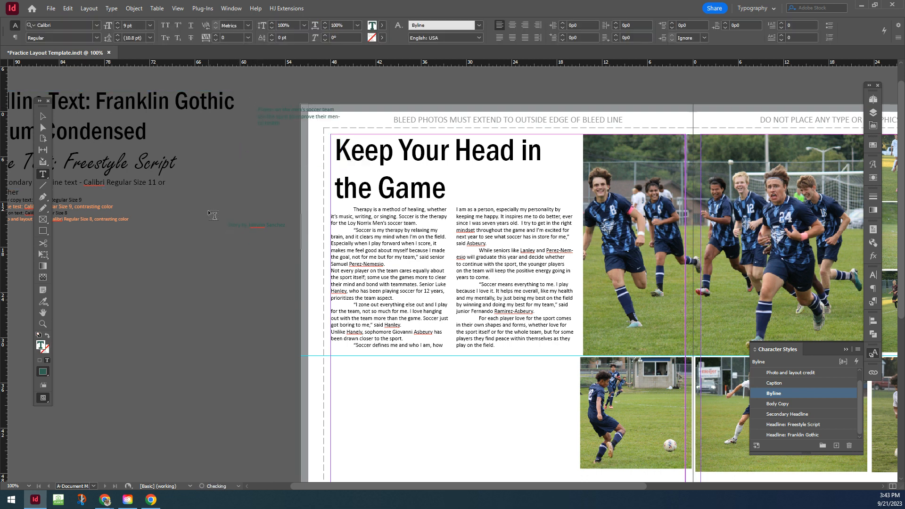
{"action": "left_click_drag", "start_coordinate": [290, 123], "coordinate": [289, 112]}
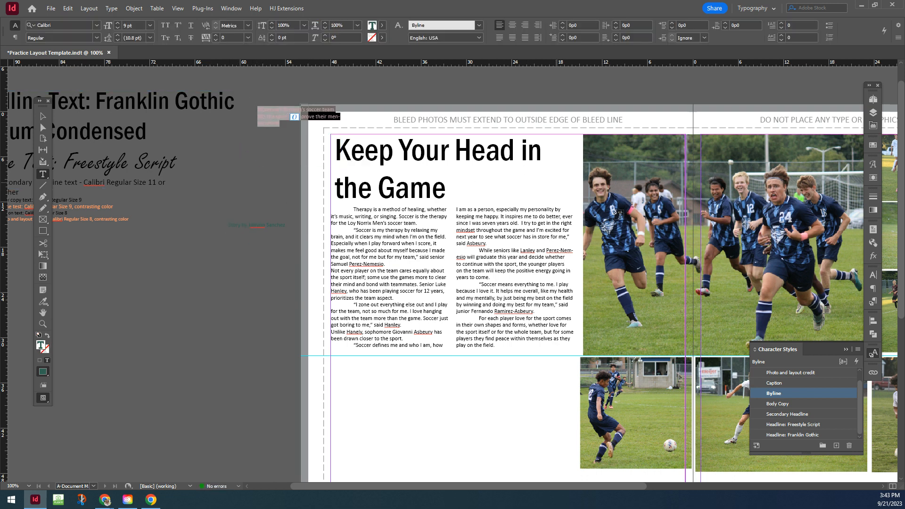
{"action": "left_click", "coordinate": [808, 415]}
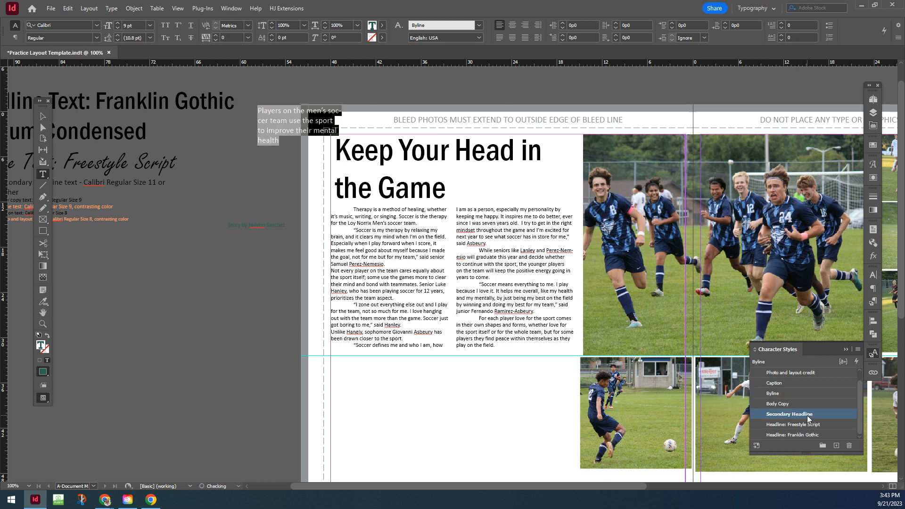
Place the secondary headline frame beside "the Game", above the second story column, and resize it to about 15p10 by 6p4.
{"action": "left_click", "coordinate": [45, 120]}
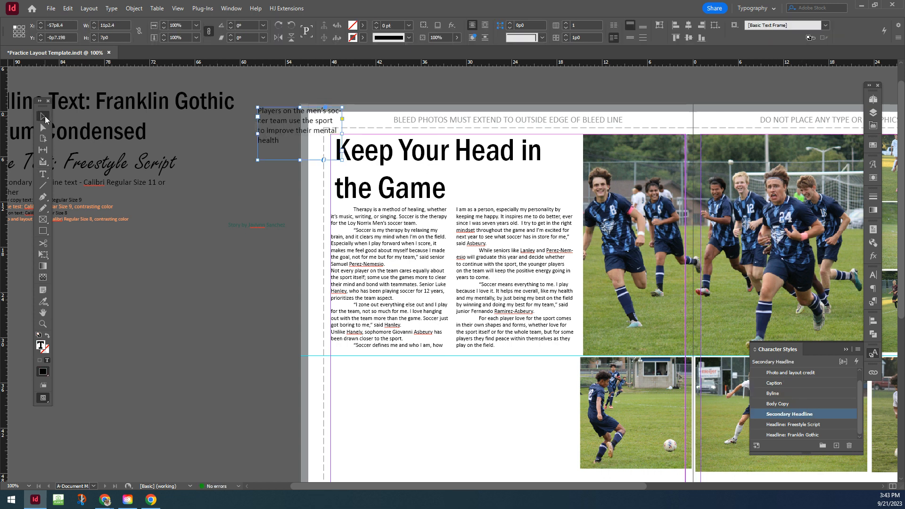
{"action": "left_click_drag", "start_coordinate": [286, 118], "coordinate": [481, 179]}
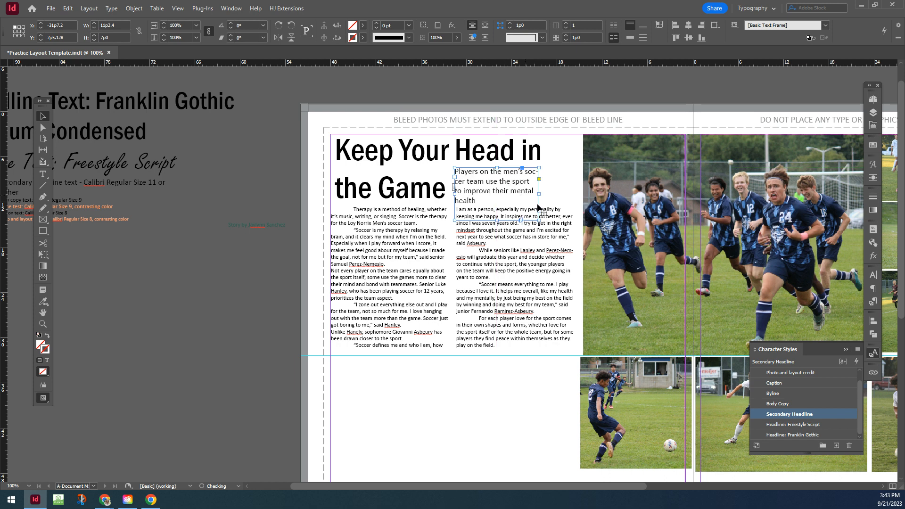
{"action": "left_click_drag", "start_coordinate": [538, 220], "coordinate": [574, 215]}
Remove the empty line above the byline in its pasteboard frame, keeping the Byline character style.
{"action": "left_click", "coordinate": [252, 216]}
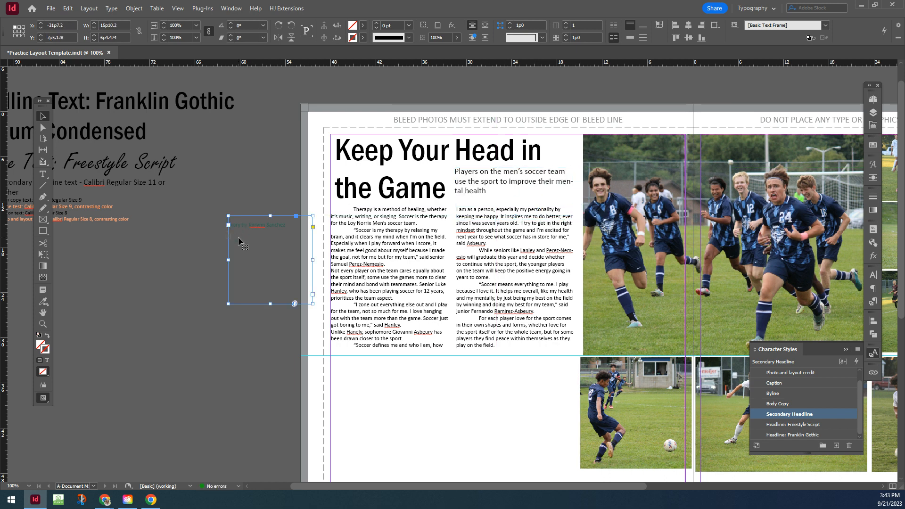
{"action": "left_click", "coordinate": [200, 329]}
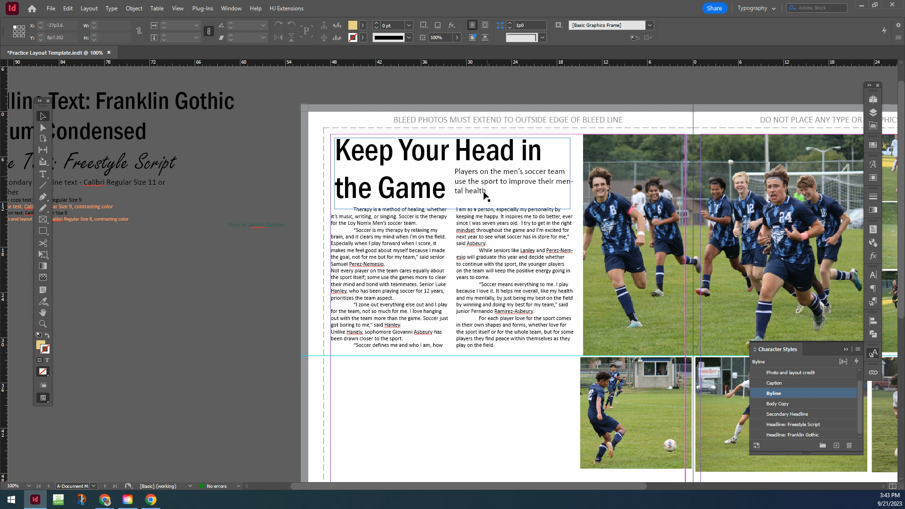
{"action": "left_click", "coordinate": [252, 229]}
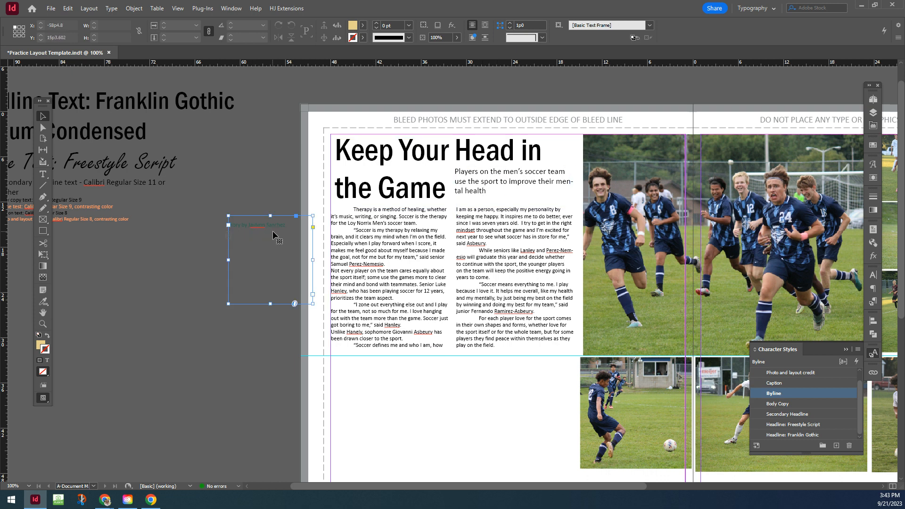
{"action": "double_click", "coordinate": [229, 223]}
{"action": "key", "text": "BackSpace"}
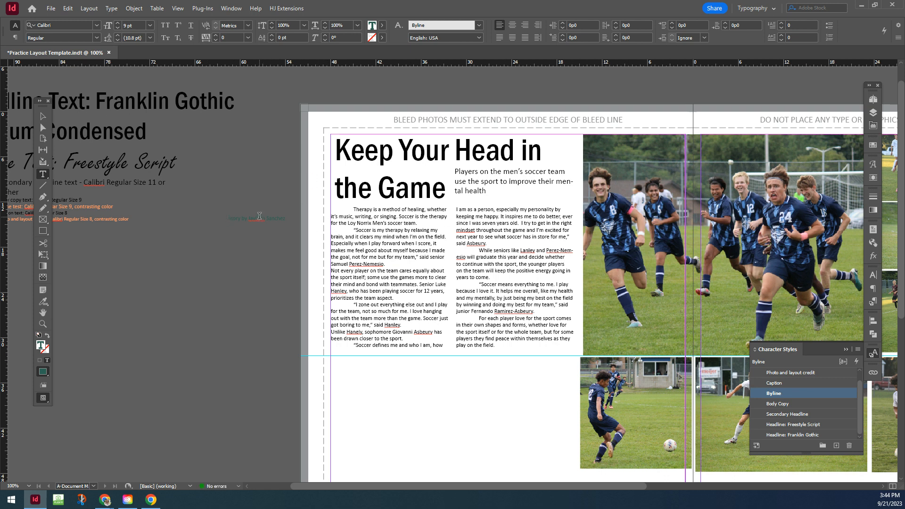
{"action": "triple_click", "coordinate": [260, 216]}
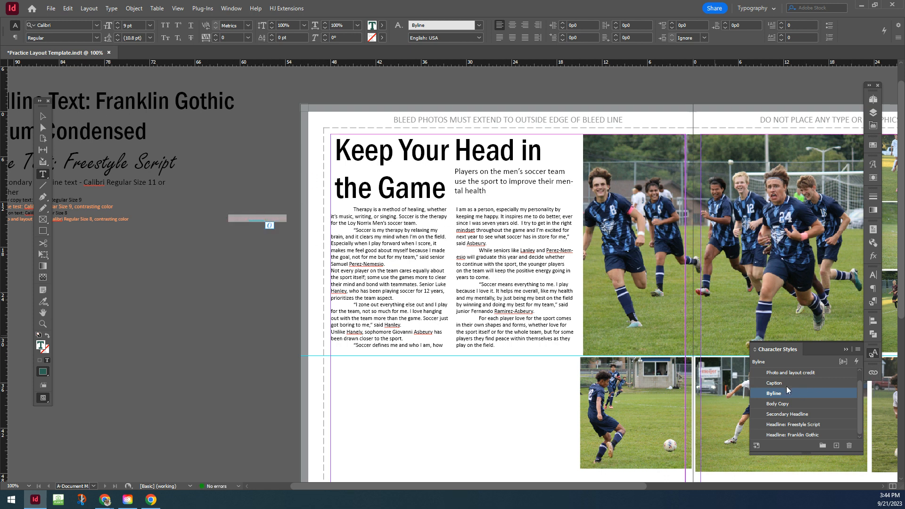
{"action": "key", "text": "Escape"}
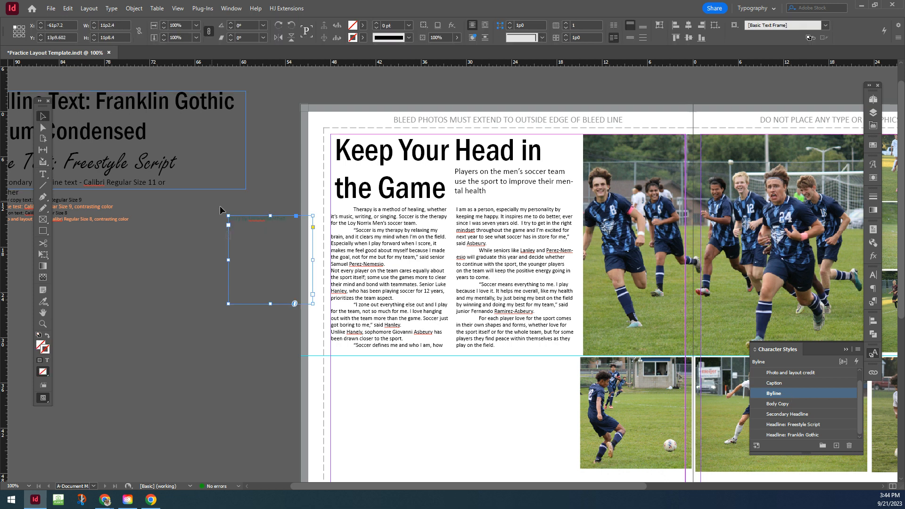
Move the byline frame onto the page, directly below the secondary headline and above the second story column.
{"action": "left_click_drag", "start_coordinate": [255, 221], "coordinate": [486, 206]}
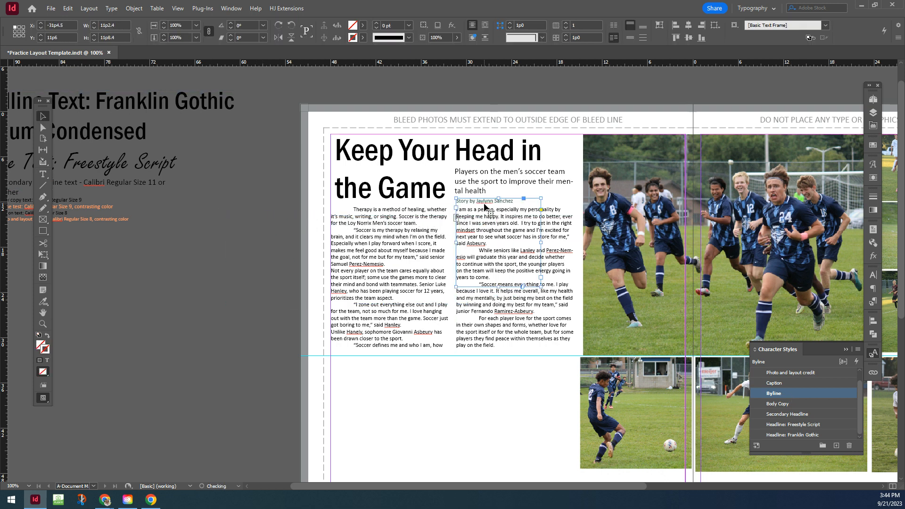
{"action": "key", "text": "Up"}
{"action": "key", "text": "ctrl+shift+a"}
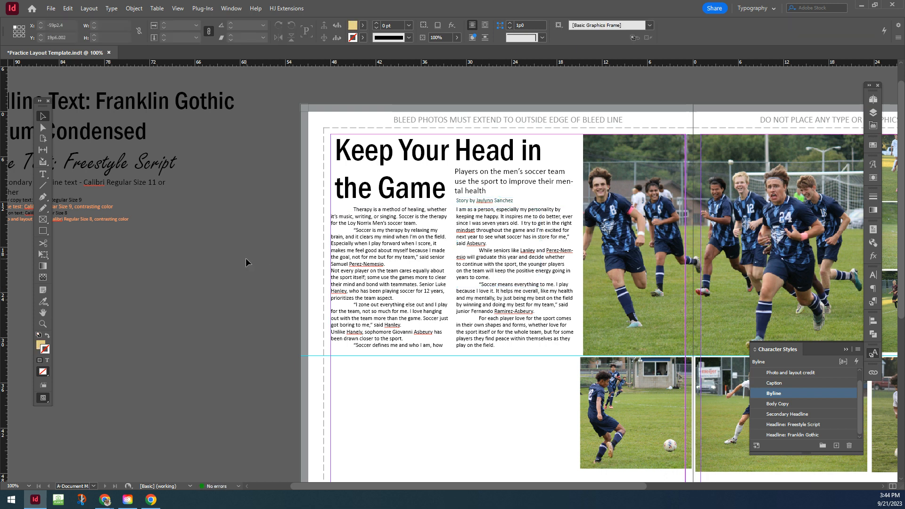
Try placing the byline frame beside the last line of the secondary headline.
{"action": "left_click", "coordinate": [501, 205]}
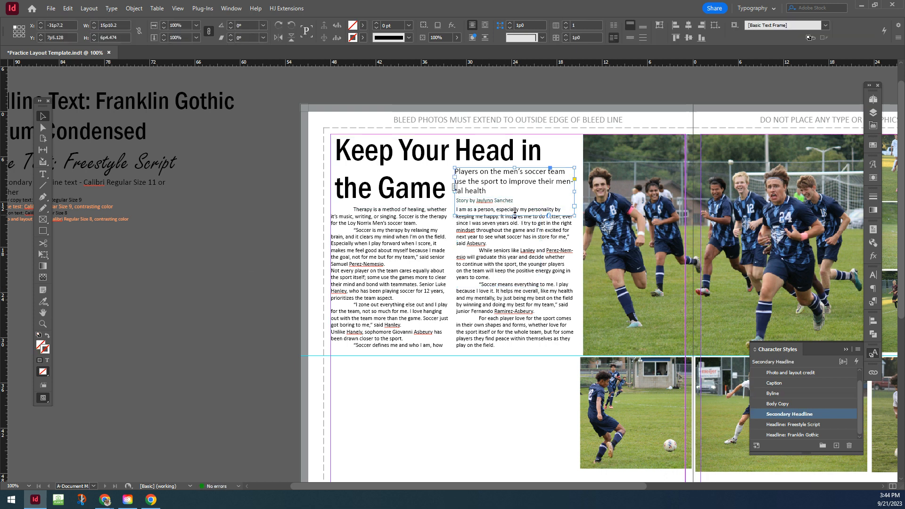
{"action": "left_click_drag", "start_coordinate": [499, 203], "coordinate": [536, 196]}
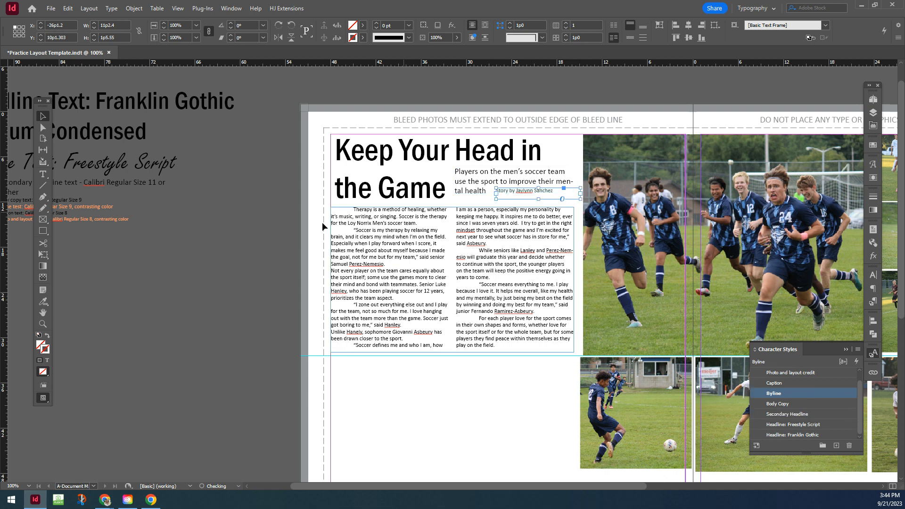
{"action": "left_click", "coordinate": [301, 242]}
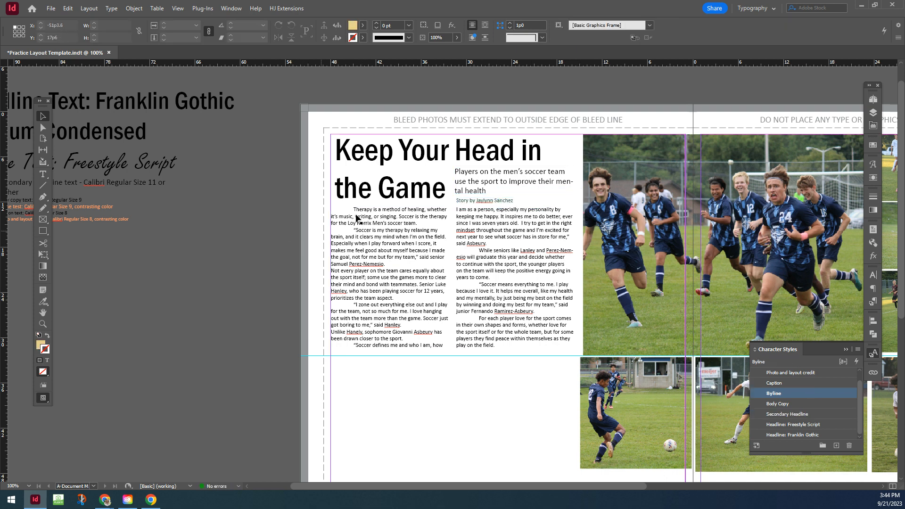
Color the byline text with the orange swatch C=0 M=50 Y=60 K=0 from the Practice Layout Colors group.
{"action": "double_click", "coordinate": [496, 204]}
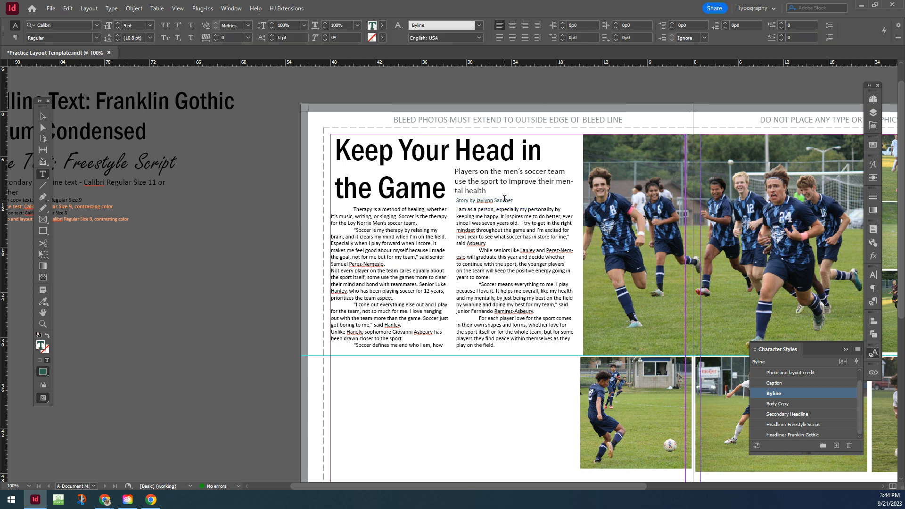
{"action": "triple_click", "coordinate": [505, 199]}
{"action": "left_click", "coordinate": [873, 147]}
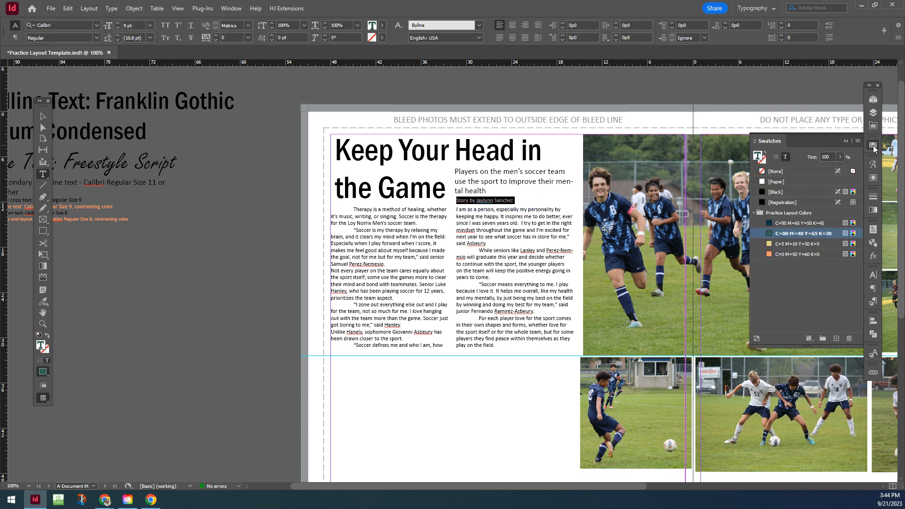
{"action": "left_click", "coordinate": [797, 254]}
{"action": "left_click", "coordinate": [529, 203]}
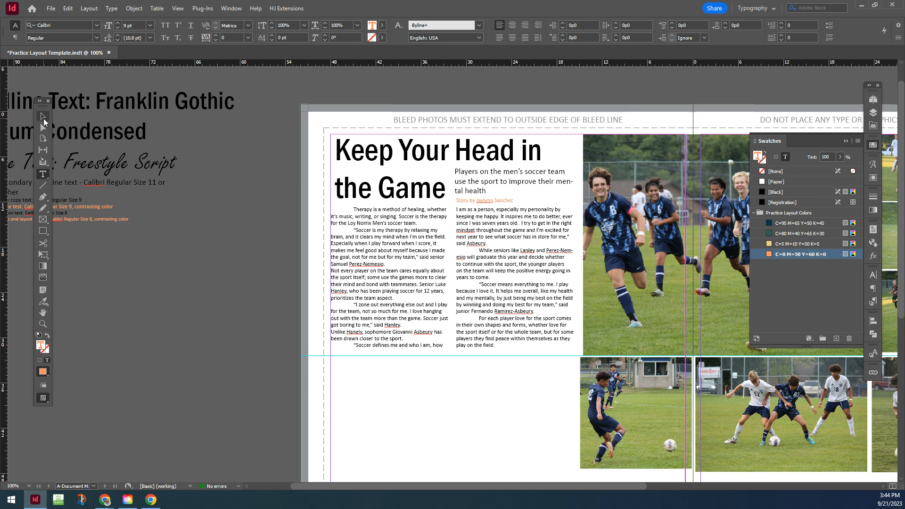
{"action": "left_click", "coordinate": [43, 116]}
Draw a new text frame on the right page, in the empty space between the uppermost small photo and the outer margin.
{"action": "scroll", "coordinate": [355, 324], "scroll_direction": "down", "scroll_amount": 1}
{"action": "scroll", "coordinate": [356, 323], "scroll_direction": "down", "scroll_amount": 1}
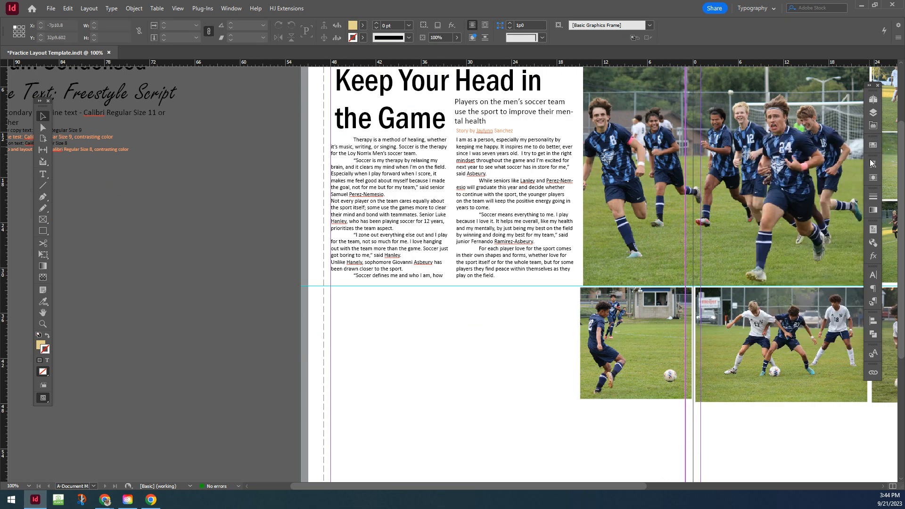
{"action": "scroll", "coordinate": [587, 486], "scroll_direction": "right", "scroll_amount": 1}
{"action": "left_click_drag", "start_coordinate": [587, 485], "coordinate": [643, 483]}
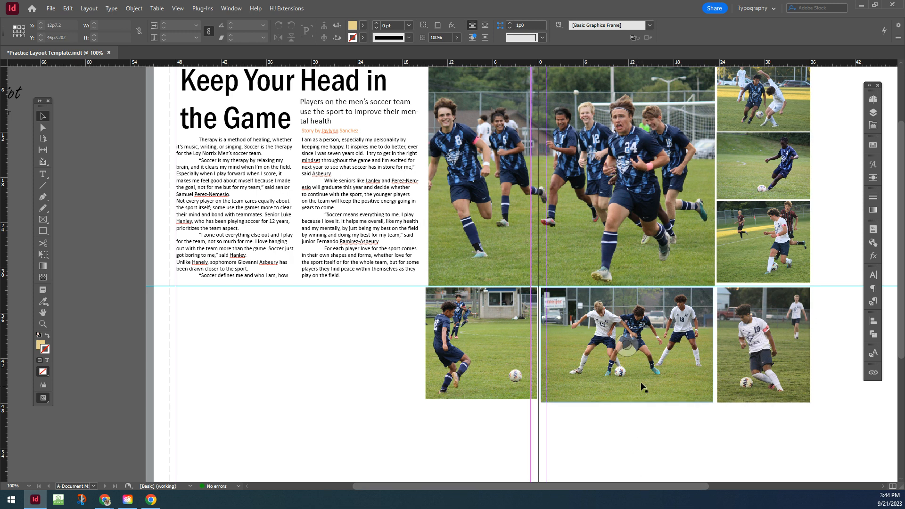
{"action": "scroll", "coordinate": [640, 382], "scroll_direction": "up", "scroll_amount": 1}
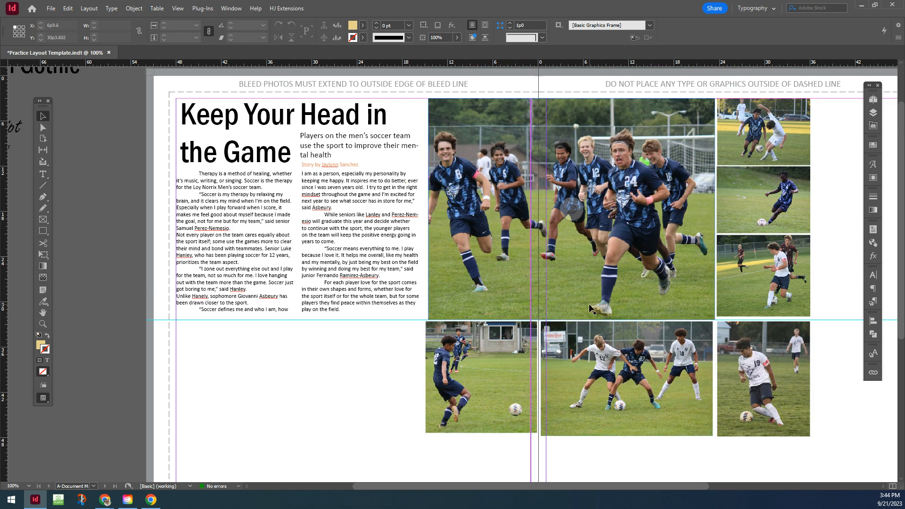
{"action": "left_click_drag", "start_coordinate": [650, 486], "coordinate": [695, 484]}
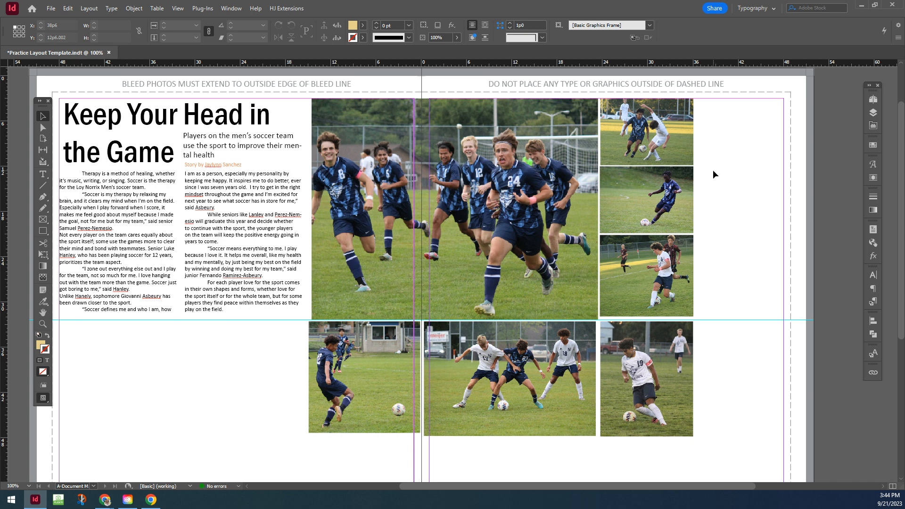
{"action": "left_click", "coordinate": [281, 174]}
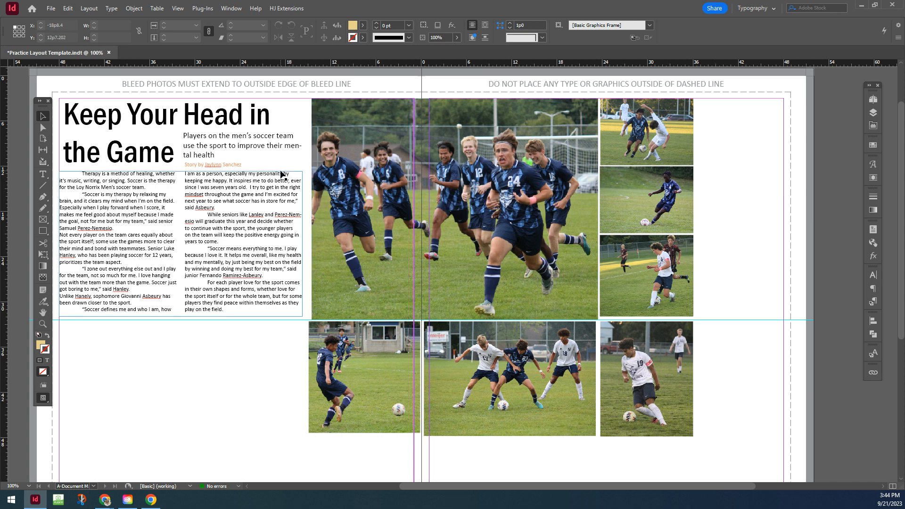
{"action": "left_click", "coordinate": [305, 151]}
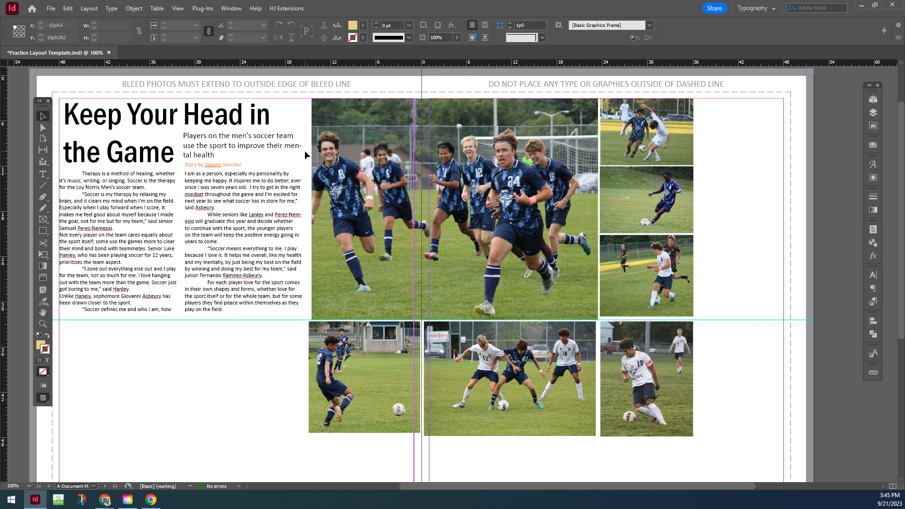
{"action": "left_click", "coordinate": [43, 174]}
{"action": "left_click_drag", "start_coordinate": [703, 108], "coordinate": [784, 160]}
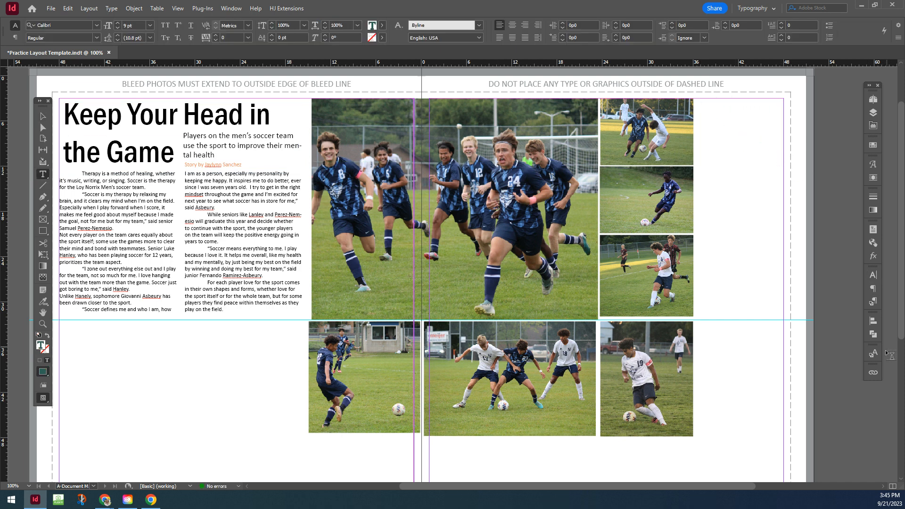
Fill the new text frame with placeholder text and apply the Caption character style to all of it.
{"action": "left_click", "coordinate": [111, 9]}
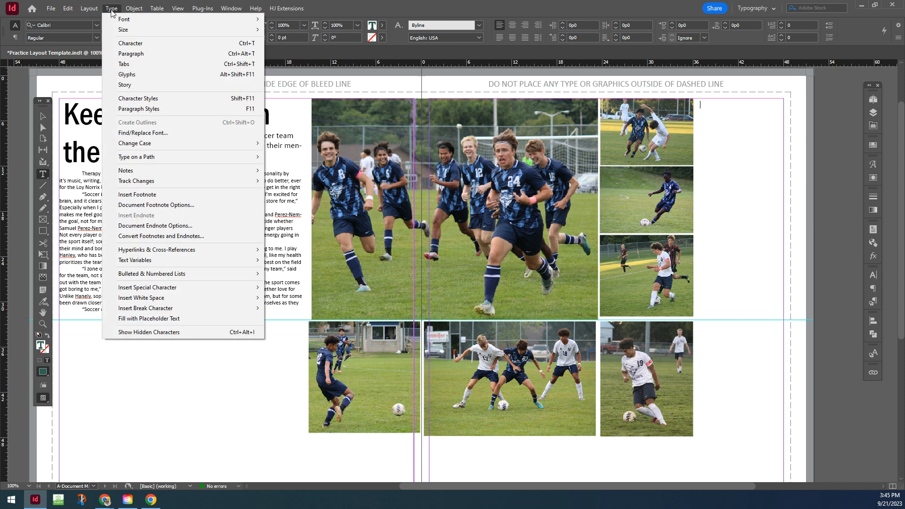
{"action": "left_click", "coordinate": [180, 318]}
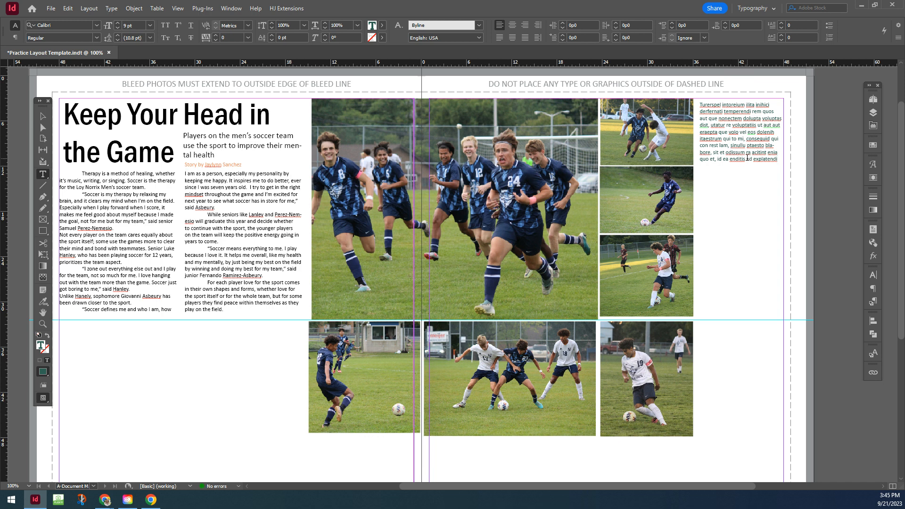
{"action": "key", "text": "ctrl+a"}
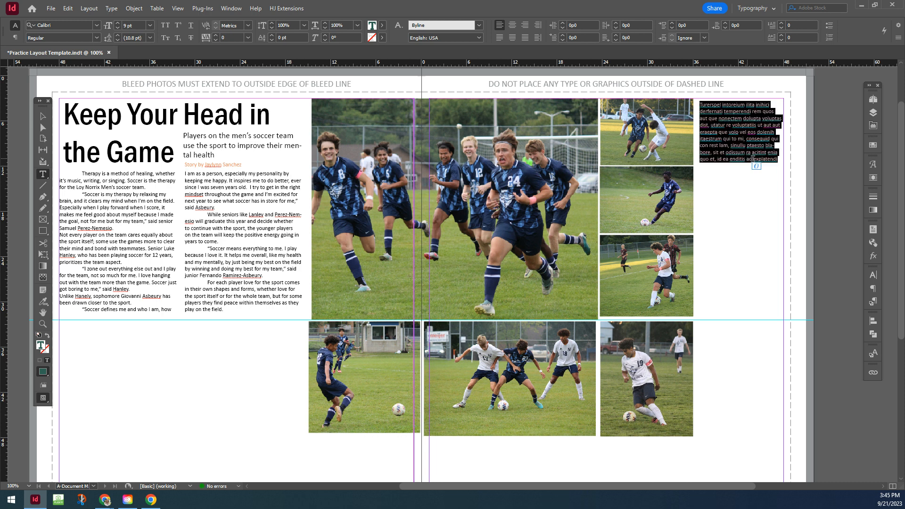
{"action": "left_click", "coordinate": [873, 355]}
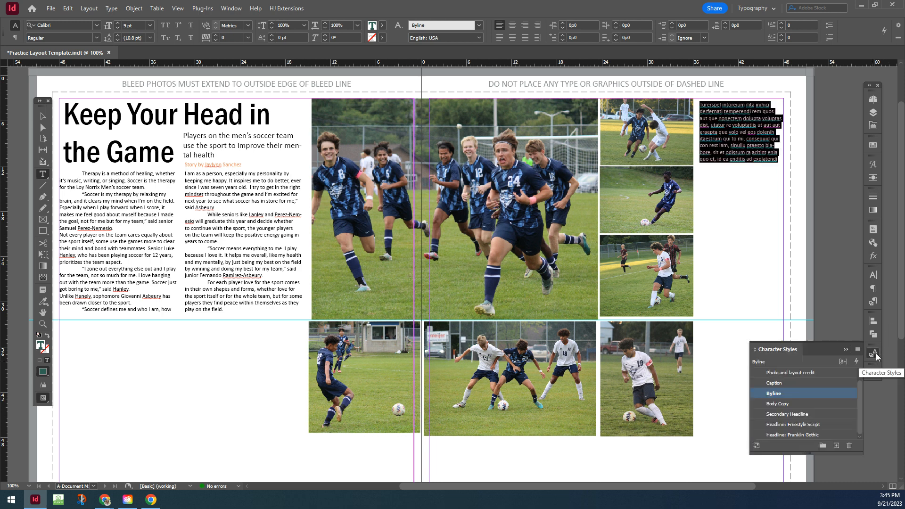
{"action": "left_click", "coordinate": [805, 383]}
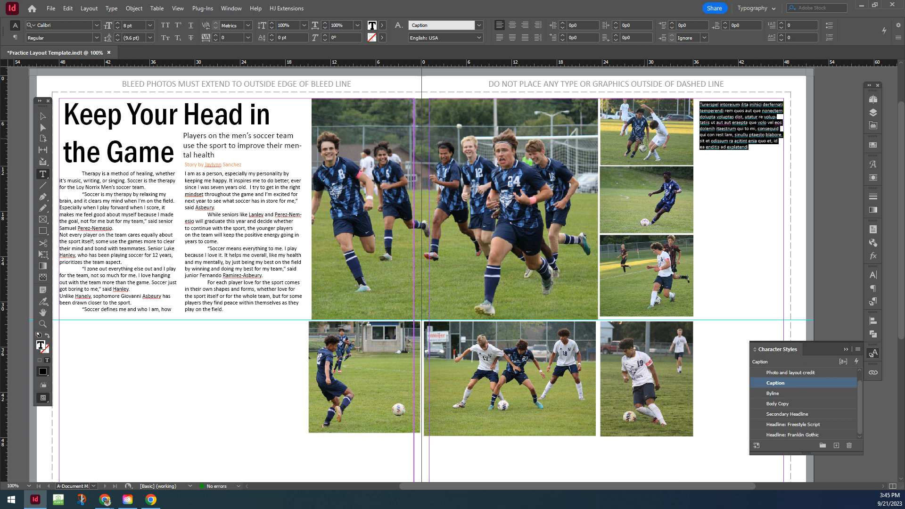
Move the caption frame close beside the uppermost small photo and fill its remaining space with more placeholder text.
{"action": "left_click", "coordinate": [44, 116]}
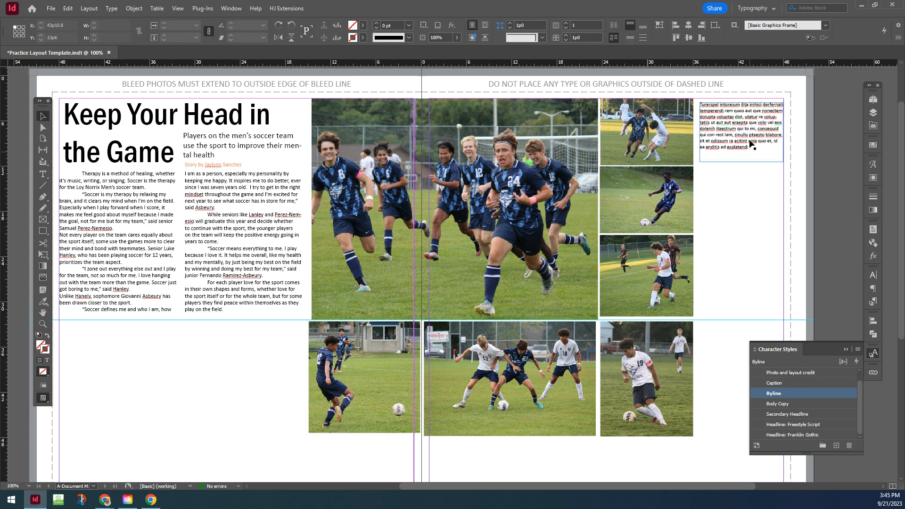
{"action": "left_click", "coordinate": [745, 125]}
{"action": "left_click_drag", "start_coordinate": [745, 125], "coordinate": [742, 121]}
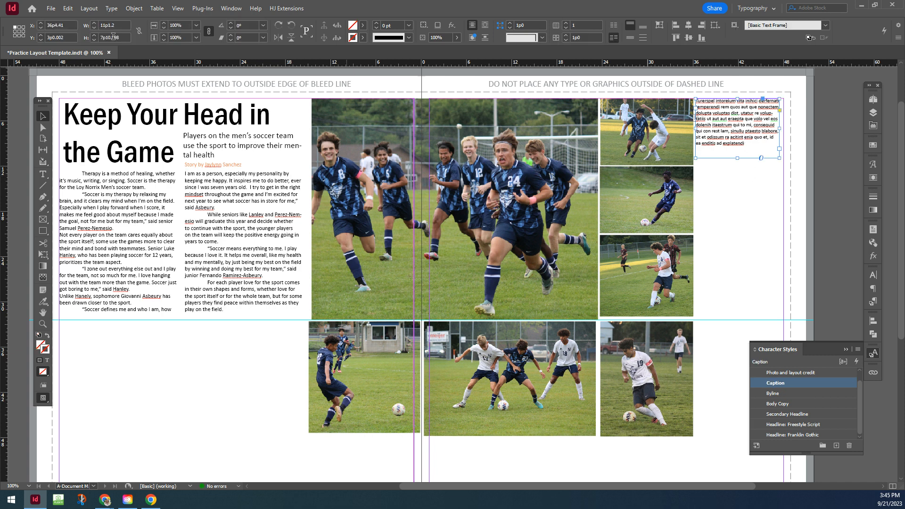
{"action": "left_click", "coordinate": [90, 9]}
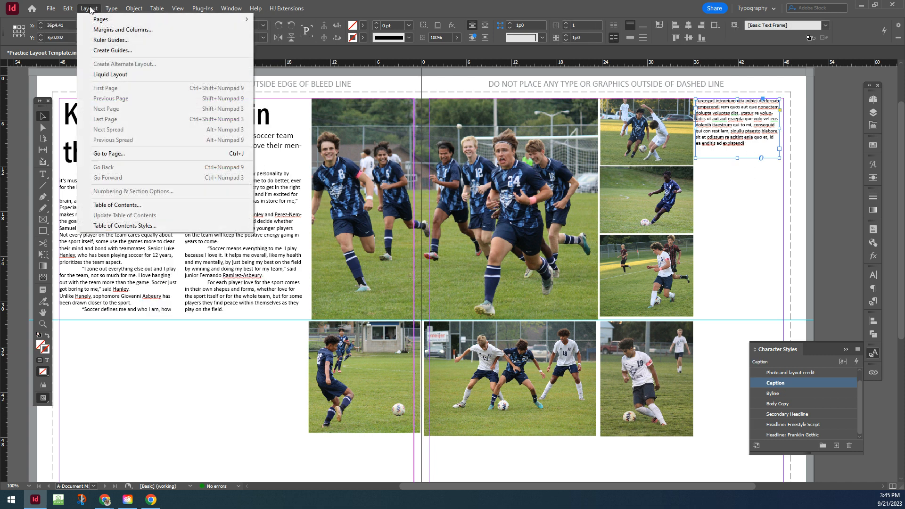
{"action": "mouse_move", "coordinate": [70, 9]}
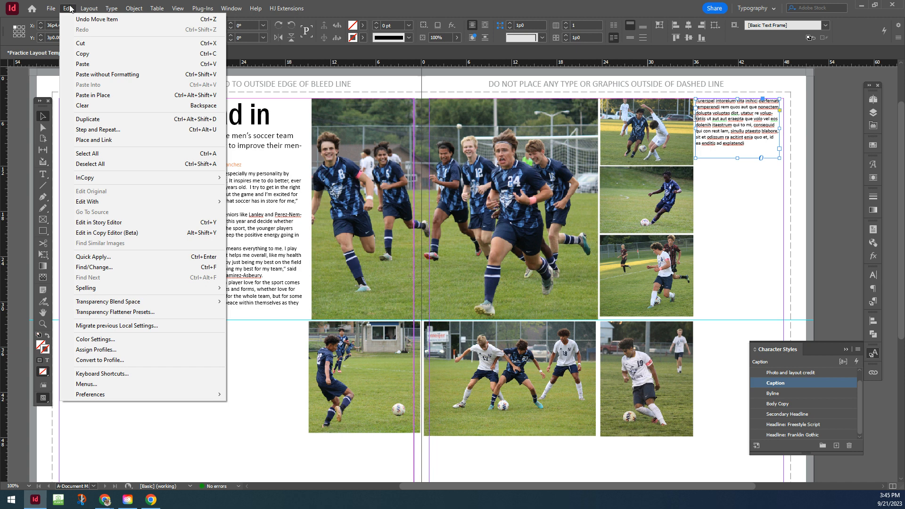
{"action": "mouse_move", "coordinate": [112, 9]}
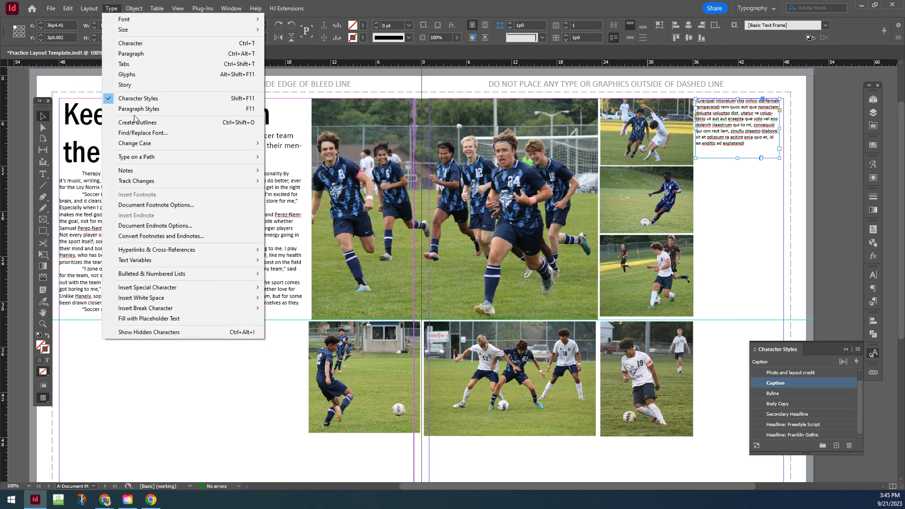
{"action": "left_click", "coordinate": [169, 319]}
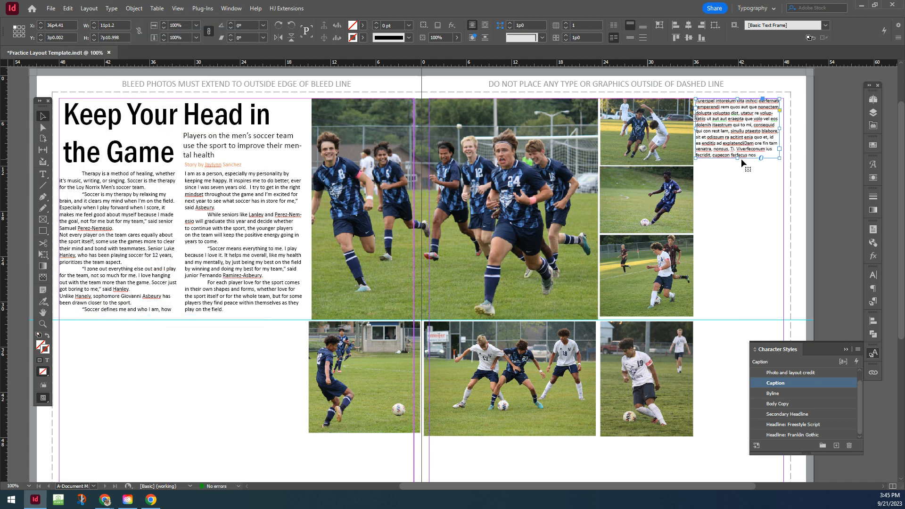
Place copies of the caption frame beside the other two small photos and beside the lower photo nearest the outer margin.
{"action": "left_click_drag", "start_coordinate": [746, 118], "coordinate": [713, 272]}
{"action": "left_click", "coordinate": [723, 323]}
{"action": "scroll", "coordinate": [725, 320], "scroll_direction": "down", "scroll_amount": 3}
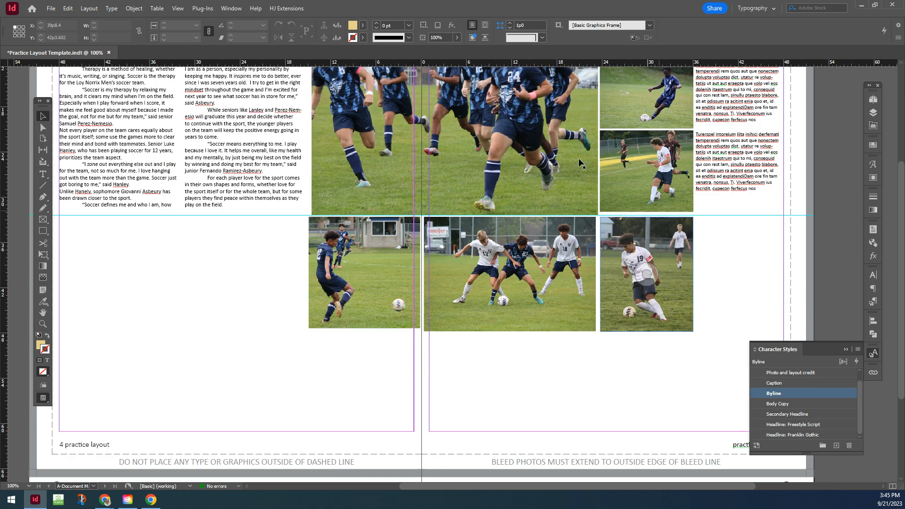
{"action": "key", "text": "ctrl+v"}
{"action": "left_click_drag", "start_coordinate": [452, 269], "coordinate": [739, 243]}
Place caption copies below the two remaining lower photos and resize each frame to roughly its photo's width within the page margins.
{"action": "left_click_drag", "start_coordinate": [453, 283], "coordinate": [465, 358]}
{"action": "left_click_drag", "start_coordinate": [513, 396], "coordinate": [594, 371]}
{"action": "left_click_drag", "start_coordinate": [538, 348], "coordinate": [365, 350]}
{"action": "left_click_drag", "start_coordinate": [473, 370], "coordinate": [414, 366]}
{"action": "left_click", "coordinate": [364, 273]}
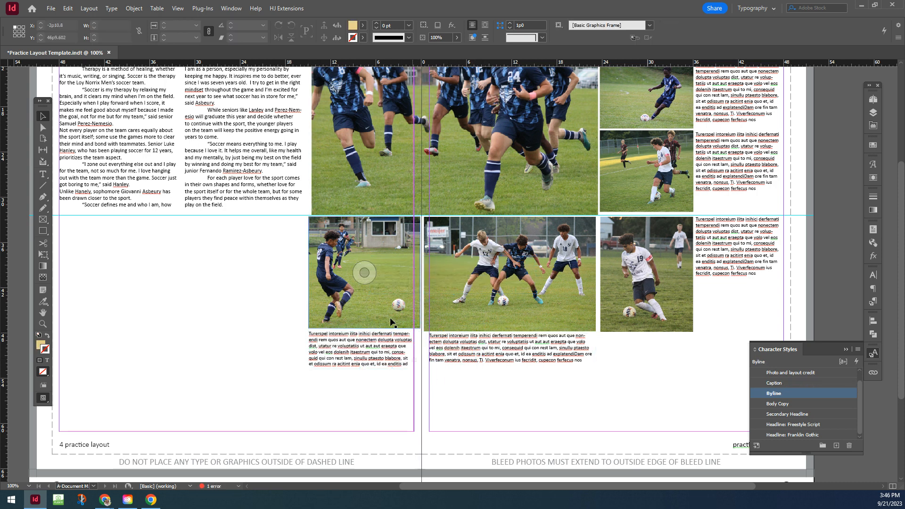
{"action": "left_click", "coordinate": [493, 329]}
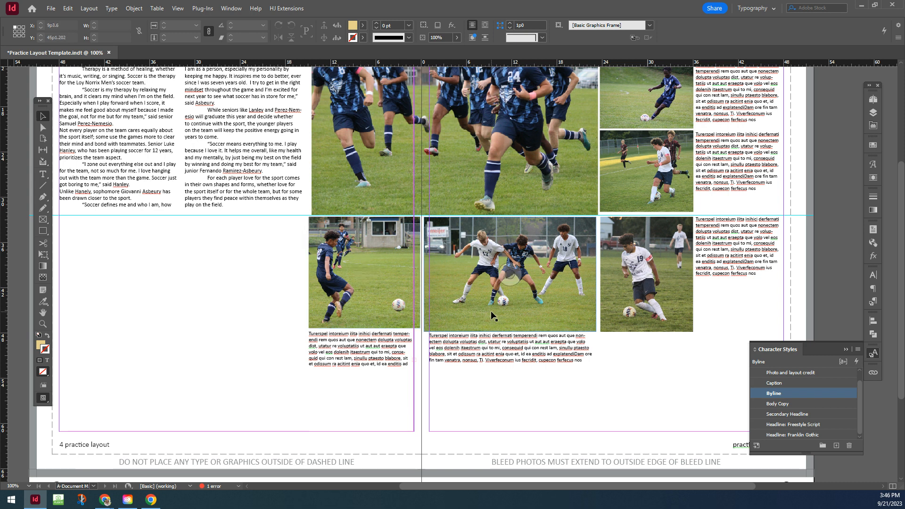
{"action": "left_click", "coordinate": [360, 312]}
{"action": "left_click", "coordinate": [455, 372]}
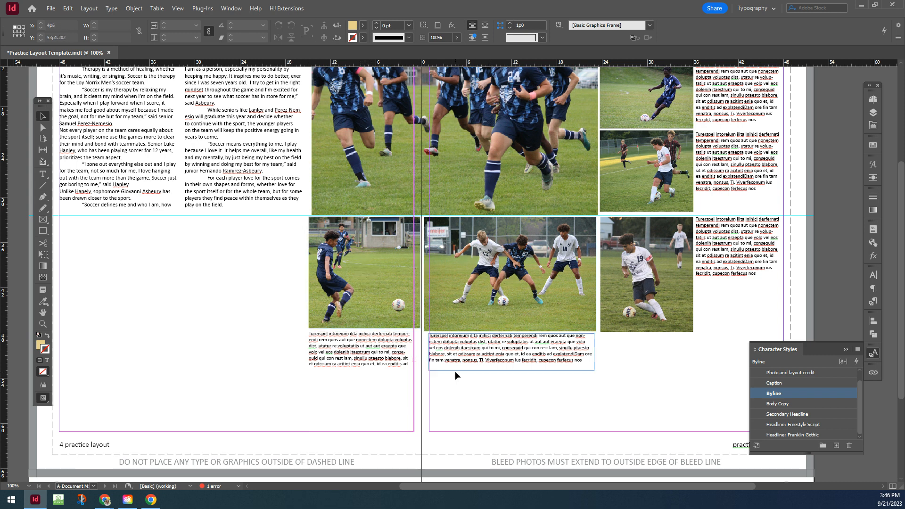
{"action": "scroll", "coordinate": [502, 372], "scroll_direction": "up", "scroll_amount": 3}
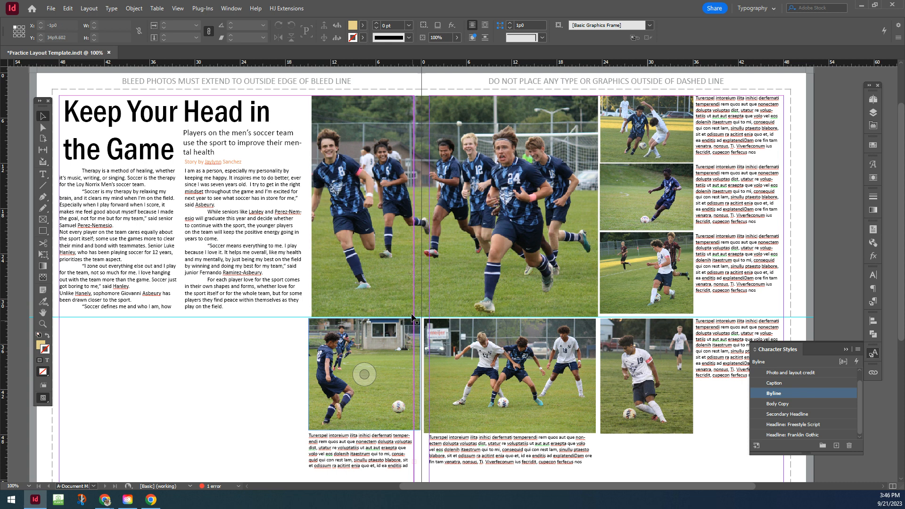
{"action": "left_click", "coordinate": [525, 267]}
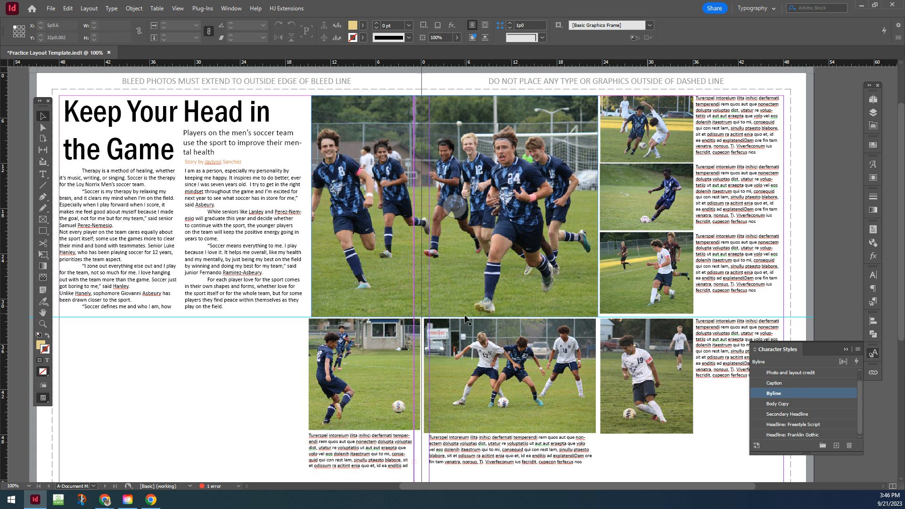
{"action": "left_click", "coordinate": [390, 447]}
{"action": "left_click", "coordinate": [514, 222]}
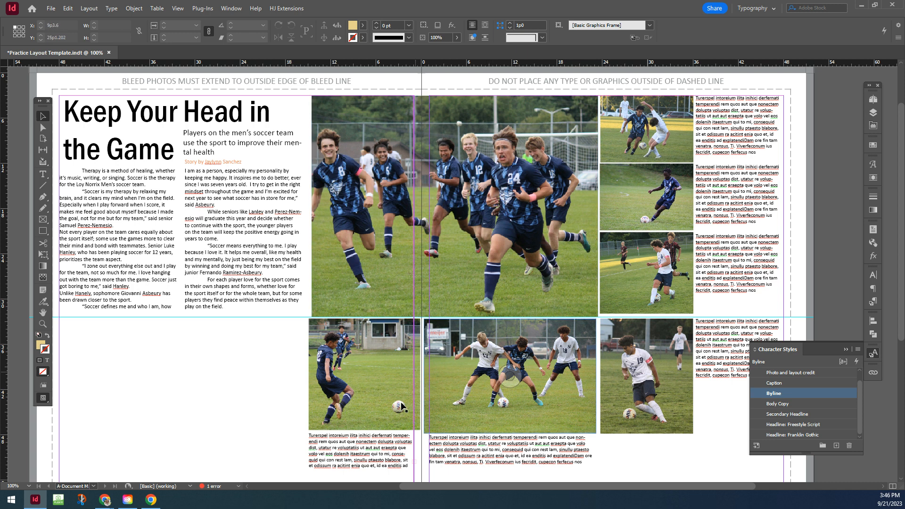
Place a caption copy over the upper edge of the large team photo on the right page and widen it to about 22 picas.
{"action": "left_click_drag", "start_coordinate": [385, 442], "coordinate": [473, 116]}
{"action": "left_click_drag", "start_coordinate": [534, 124], "coordinate": [595, 125]}
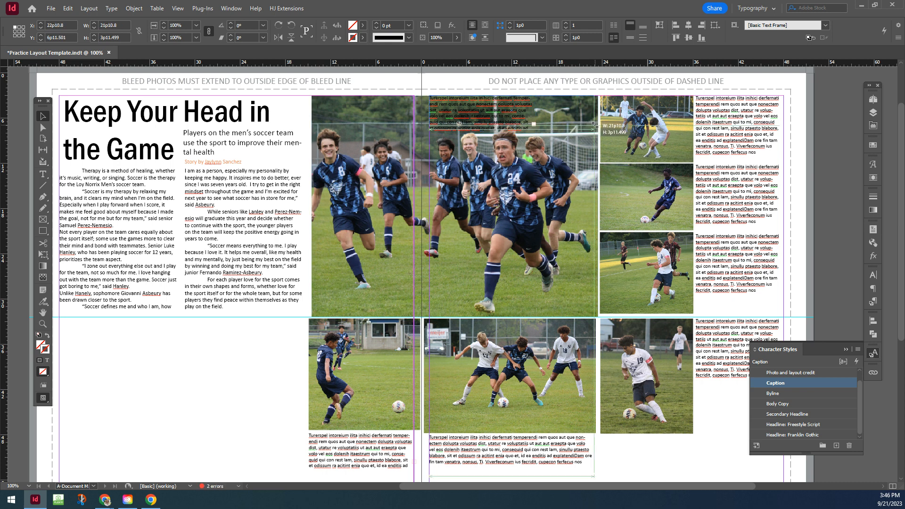
{"action": "left_click", "coordinate": [547, 80]}
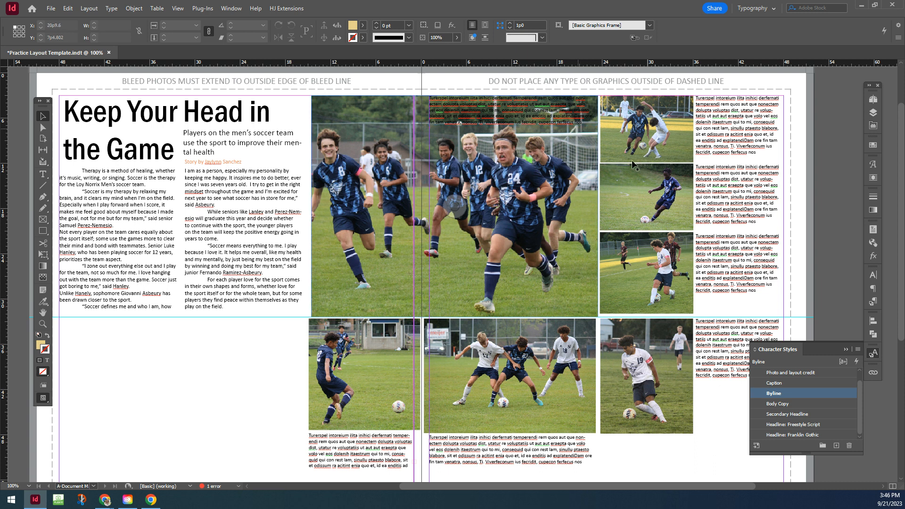
{"action": "left_click", "coordinate": [535, 123]}
{"action": "left_click", "coordinate": [536, 79]}
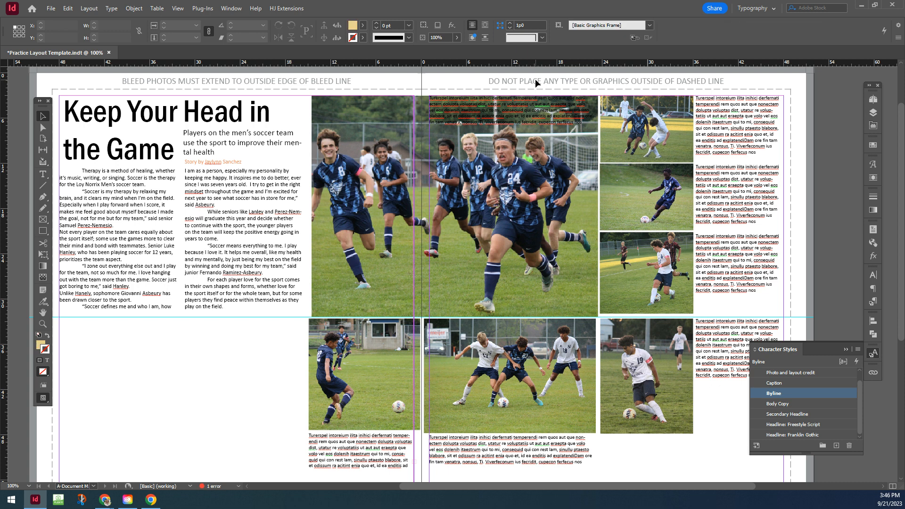
{"action": "key", "text": "ctrl+minus"}
{"action": "key", "text": "ctrl+minus"}
{"action": "key", "text": "ctrl+minus"}
{"action": "key", "text": "ctrl+equal"}
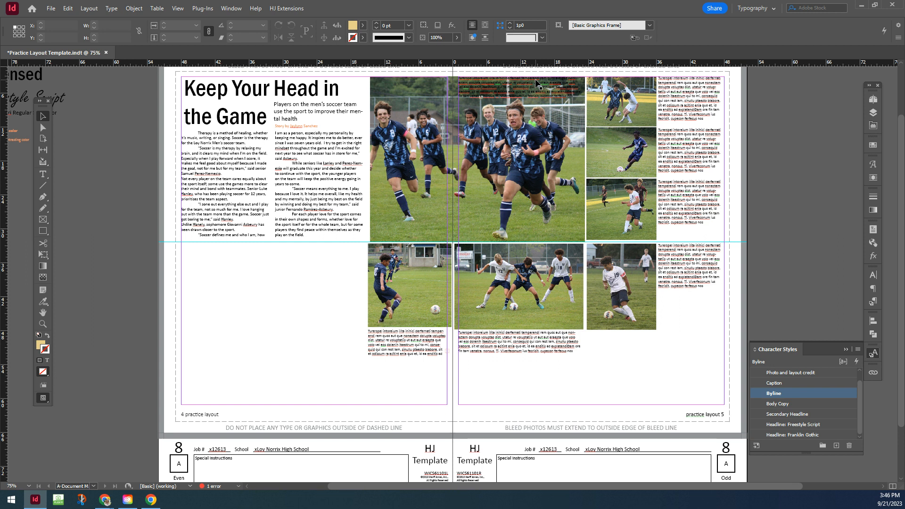
{"action": "left_click", "coordinate": [536, 84]}
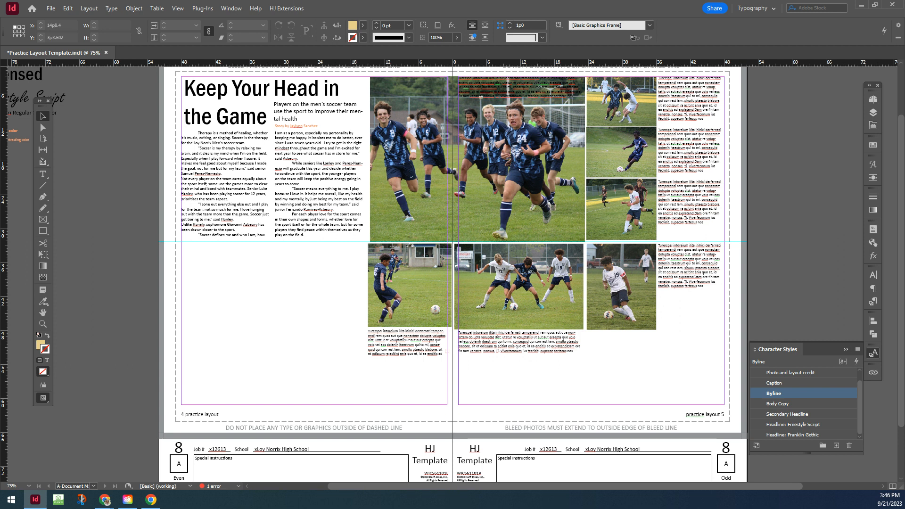